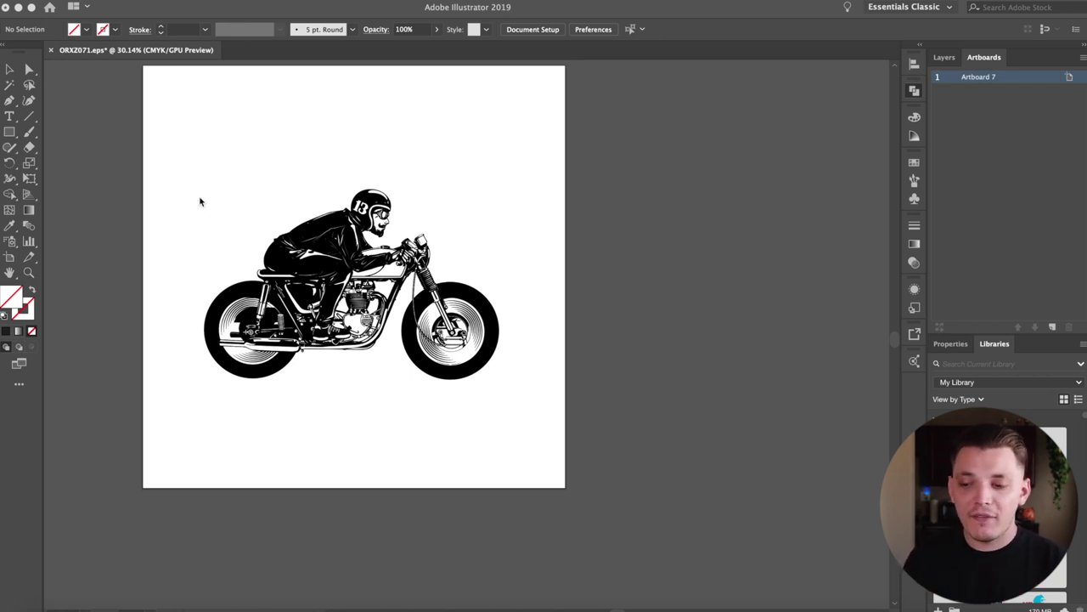
- Show the Pathfinder panel and select, then deselect, the motorcycle artwork
{"action": "key", "text": "super+shift+F9"}
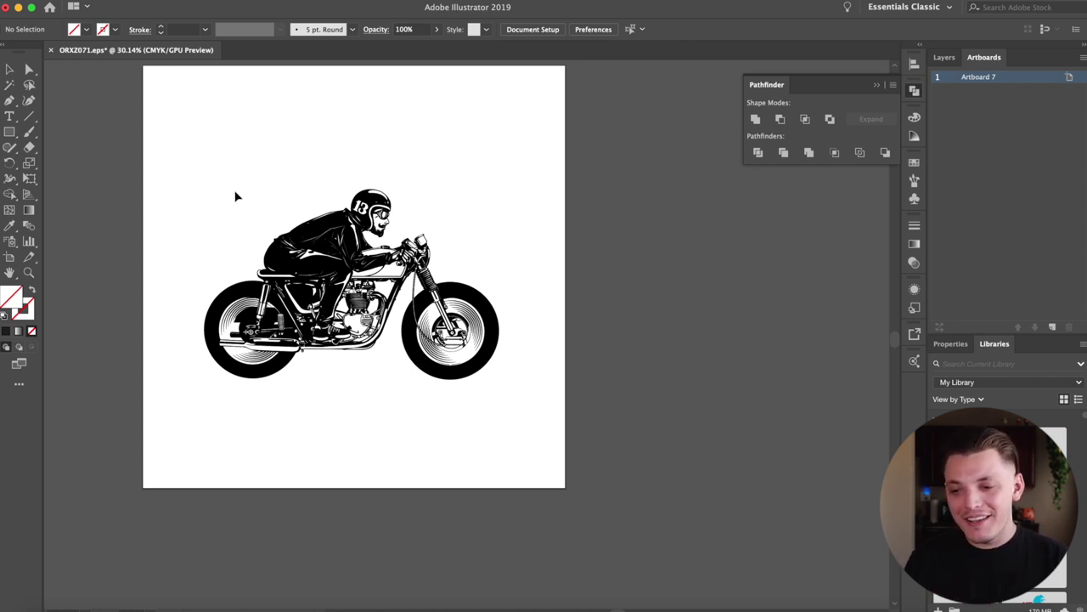
{"action": "left_click_drag", "start_coordinate": [221, 151], "coordinate": [297, 233]}
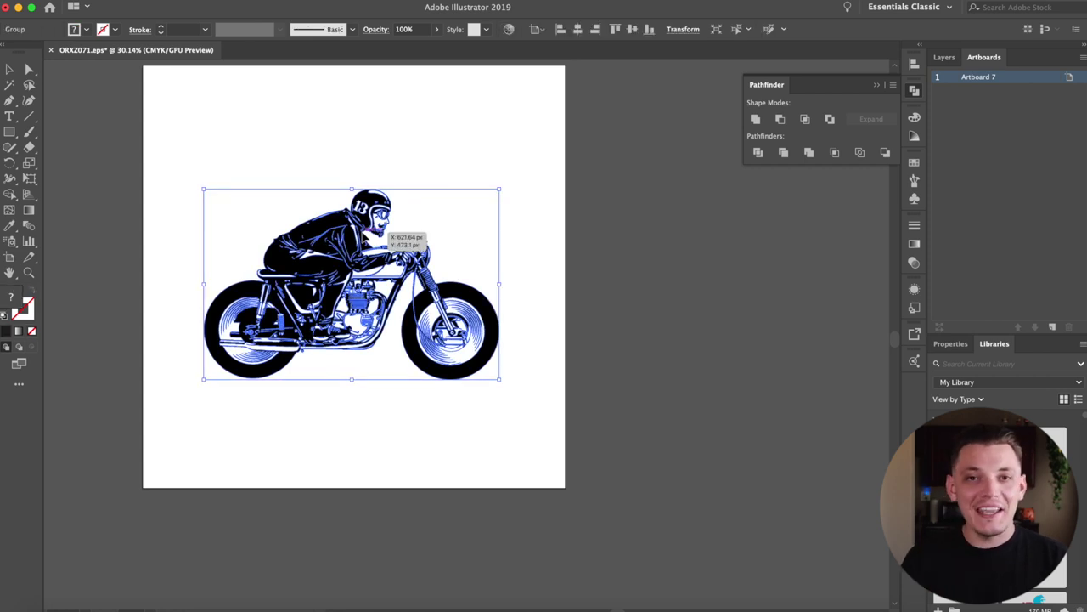
{"action": "left_click", "coordinate": [333, 157]}
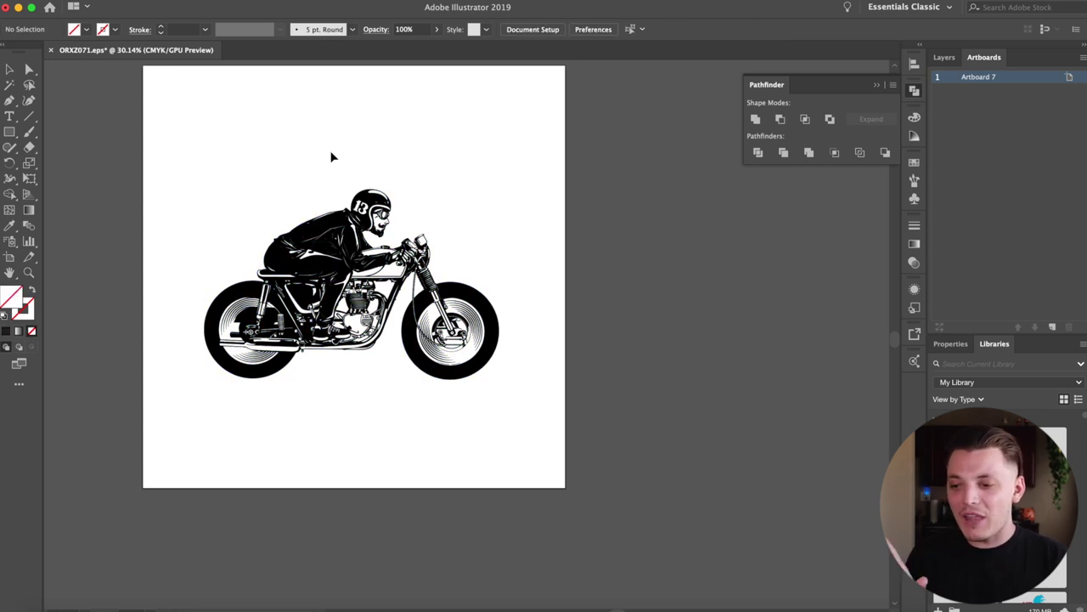
{"action": "left_click", "coordinate": [305, 156]}
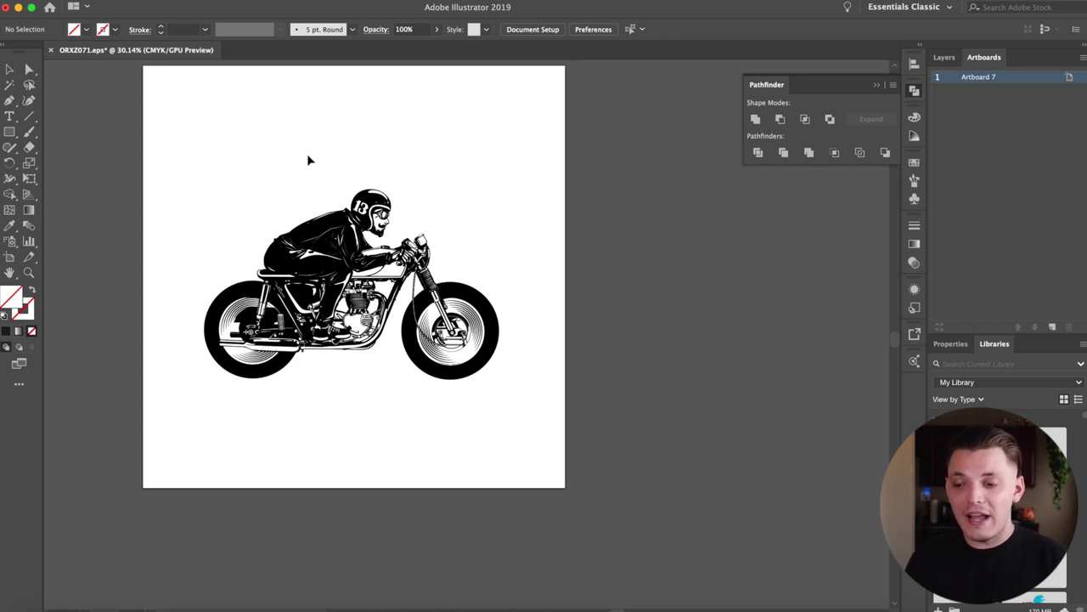
- Create a new document, Untitled-1, using the 4 × 4 in custom preset
{"action": "left_click", "coordinate": [100, 0]}
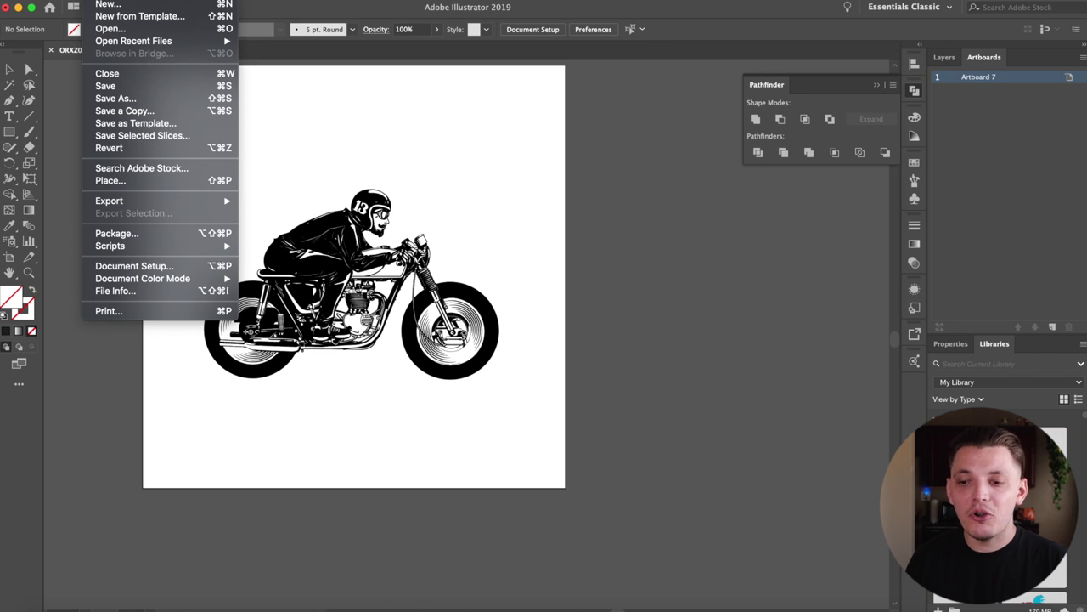
{"action": "left_click", "coordinate": [104, 5]}
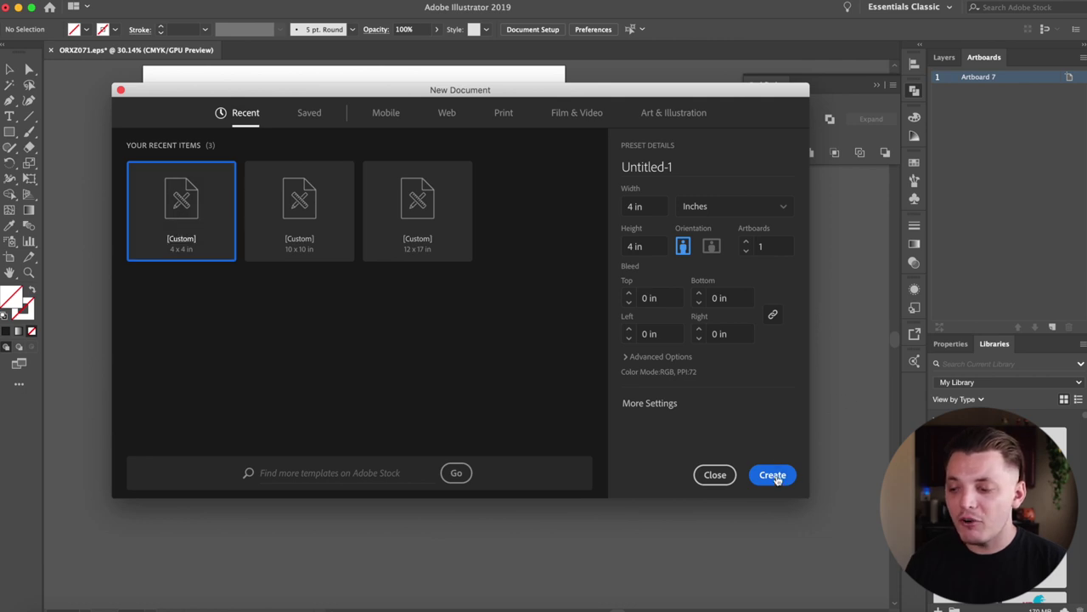
{"action": "left_click", "coordinate": [773, 476]}
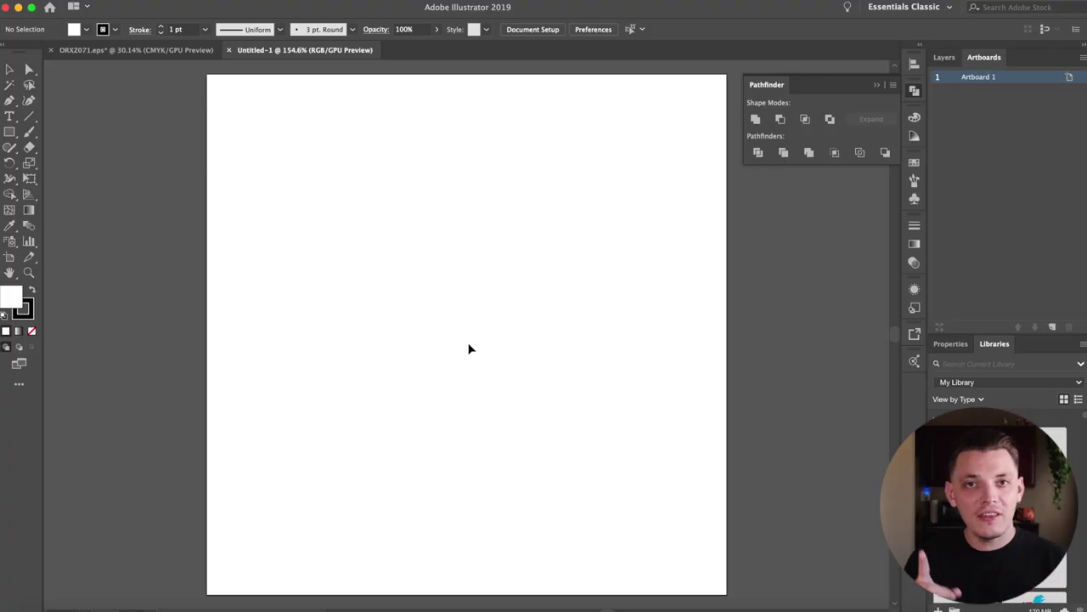
- Copy the whole motorcycle group from ORXZ071 and paste it into Untitled-1
{"action": "left_click", "coordinate": [432, 300]}
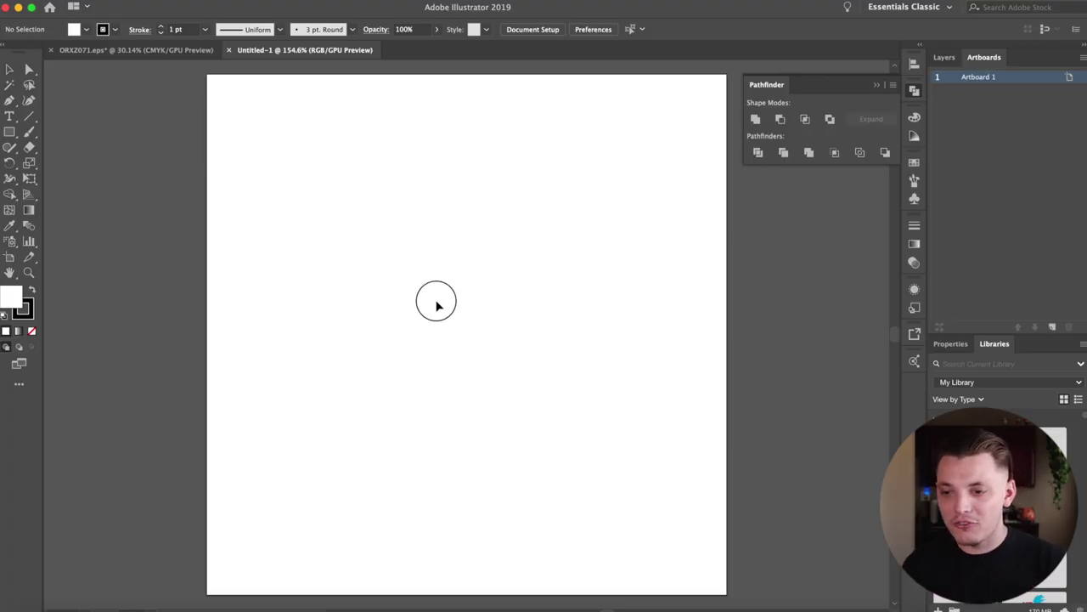
{"action": "left_click", "coordinate": [158, 51]}
{"action": "left_click_drag", "start_coordinate": [204, 158], "coordinate": [549, 429]}
{"action": "left_click", "coordinate": [174, 200]}
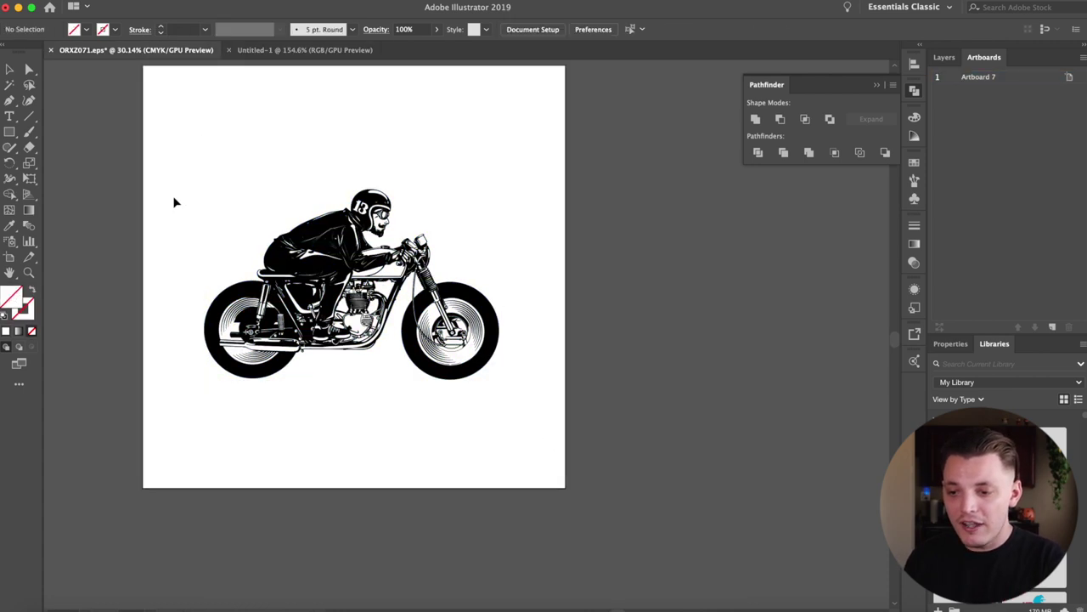
{"action": "left_click_drag", "start_coordinate": [174, 201], "coordinate": [626, 466]}
{"action": "key", "text": "super+c"}
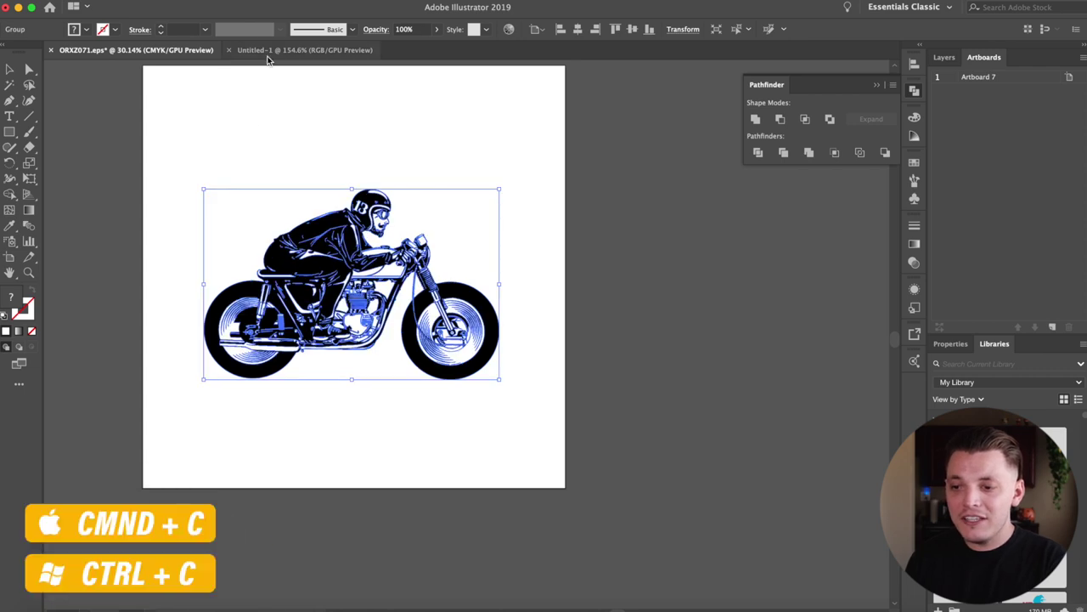
{"action": "left_click", "coordinate": [267, 53]}
{"action": "key", "text": "super+v"}
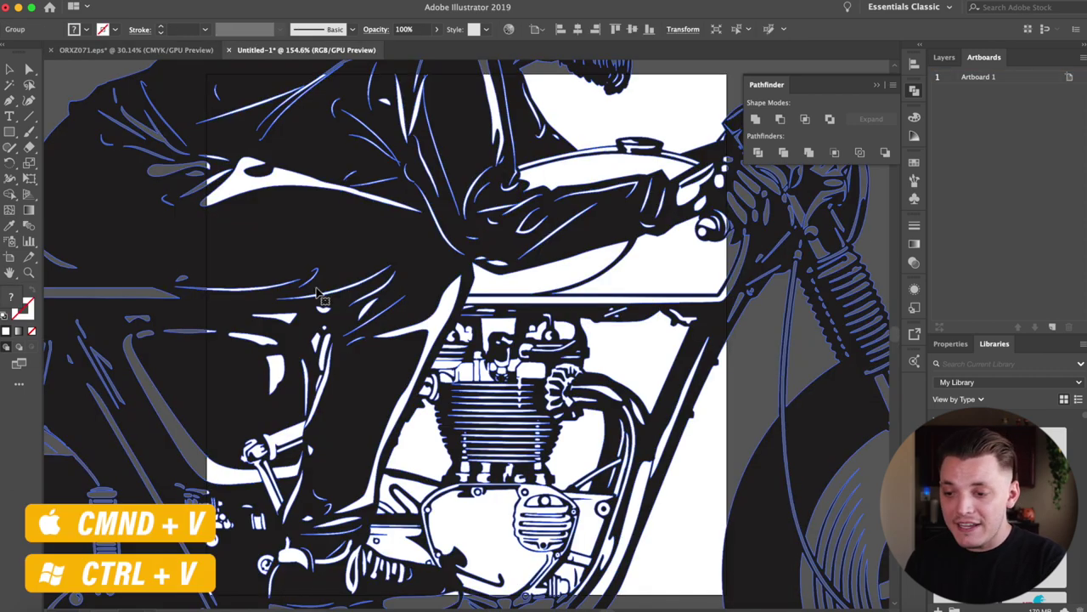
- Scale the pasted motorcycle down to fit and centre it horizontally and vertically on the artboard
{"action": "scroll", "coordinate": [331, 283], "scroll_direction": "down", "scroll_amount": 5}
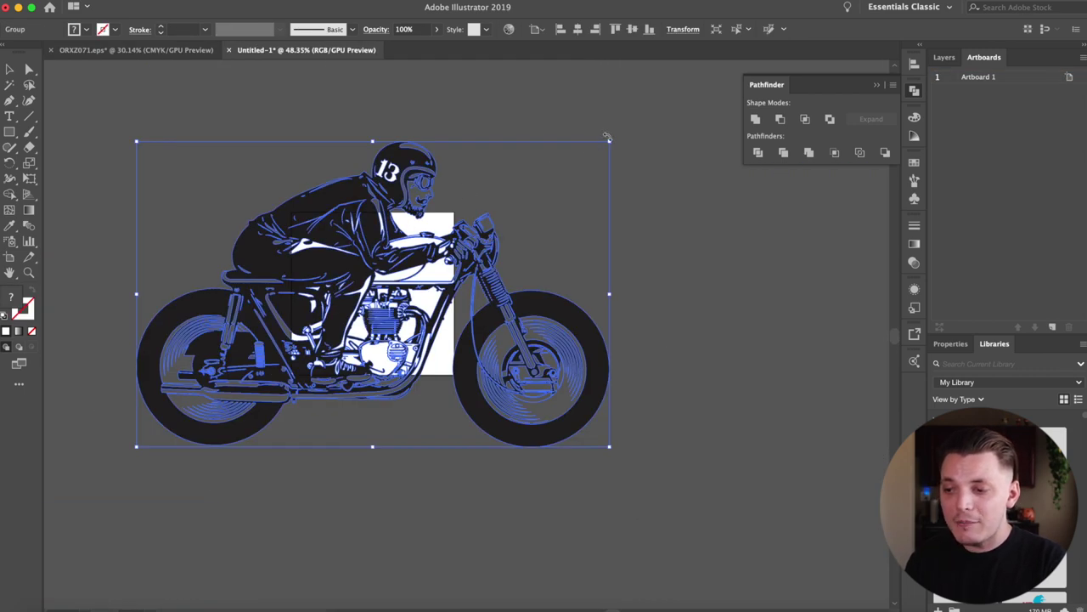
{"action": "left_click_drag", "start_coordinate": [609, 141], "coordinate": [270, 361]}
{"action": "left_click_drag", "start_coordinate": [191, 384], "coordinate": [348, 287]}
{"action": "scroll", "coordinate": [349, 287], "scroll_direction": "up", "scroll_amount": 4}
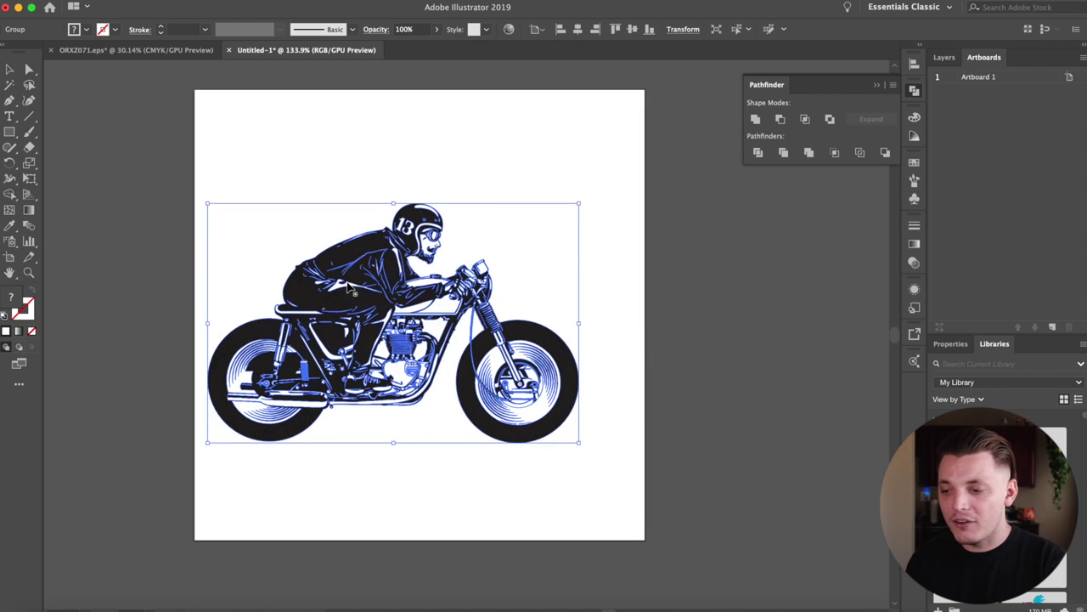
{"action": "left_click_drag", "start_coordinate": [578, 204], "coordinate": [477, 269]}
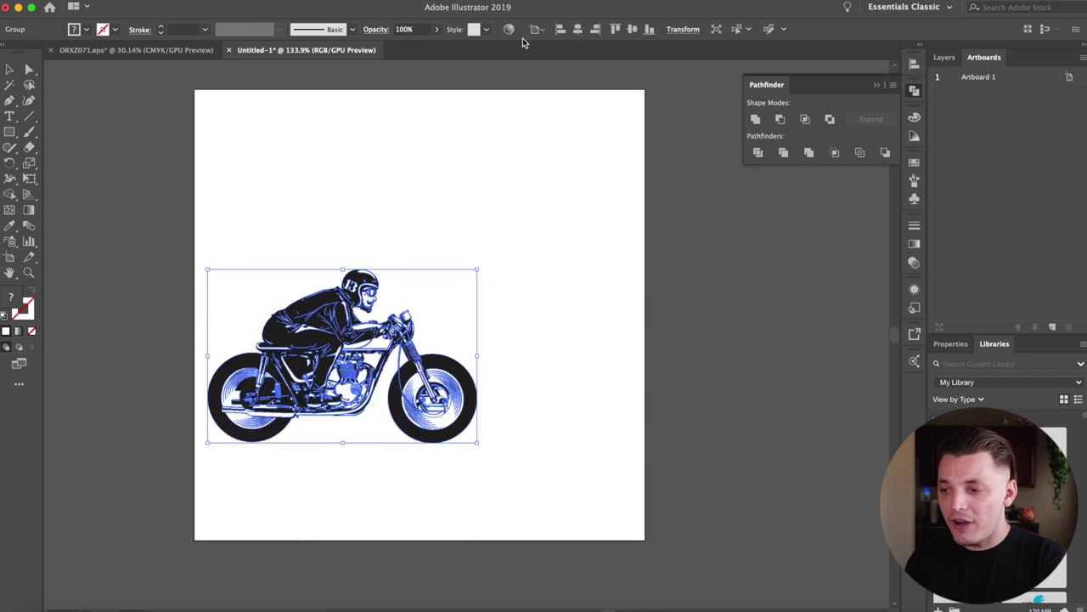
{"action": "left_click", "coordinate": [578, 29]}
{"action": "left_click", "coordinate": [632, 29]}
{"action": "left_click", "coordinate": [561, 136]}
{"action": "scroll", "coordinate": [561, 136], "scroll_direction": "up", "scroll_amount": 1}
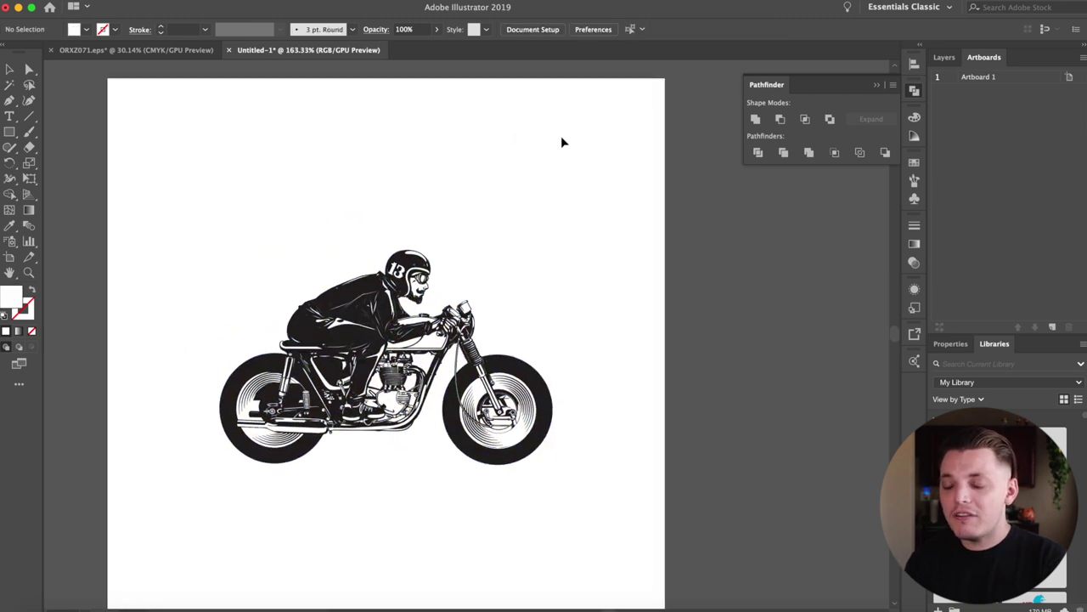
{"action": "left_click_drag", "start_coordinate": [541, 152], "coordinate": [539, 107]}
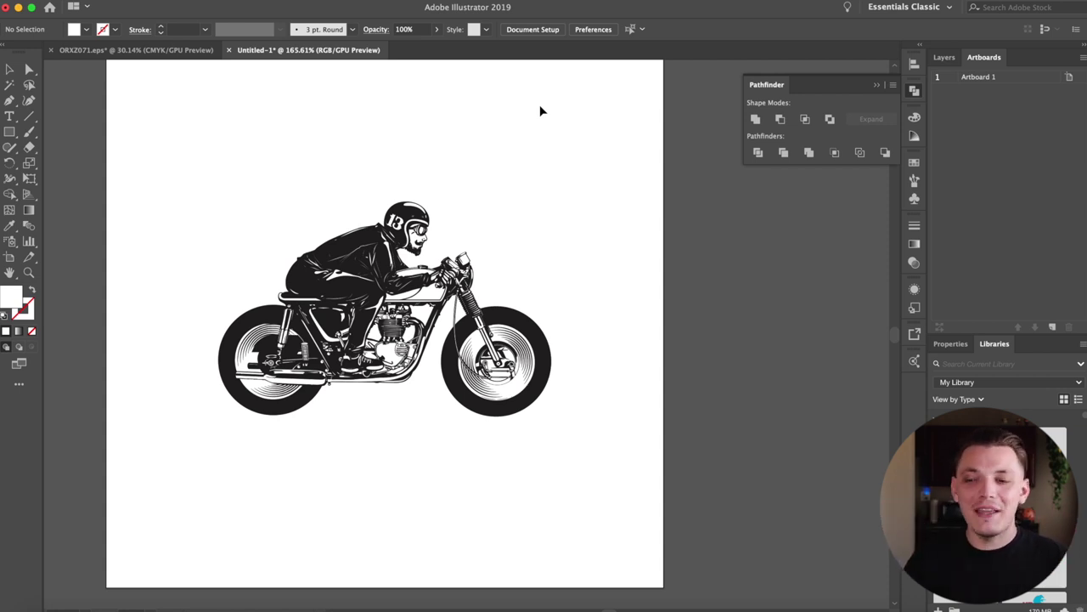
- Draw a banner rectangle above the rider's head
{"action": "left_click", "coordinate": [15, 132]}
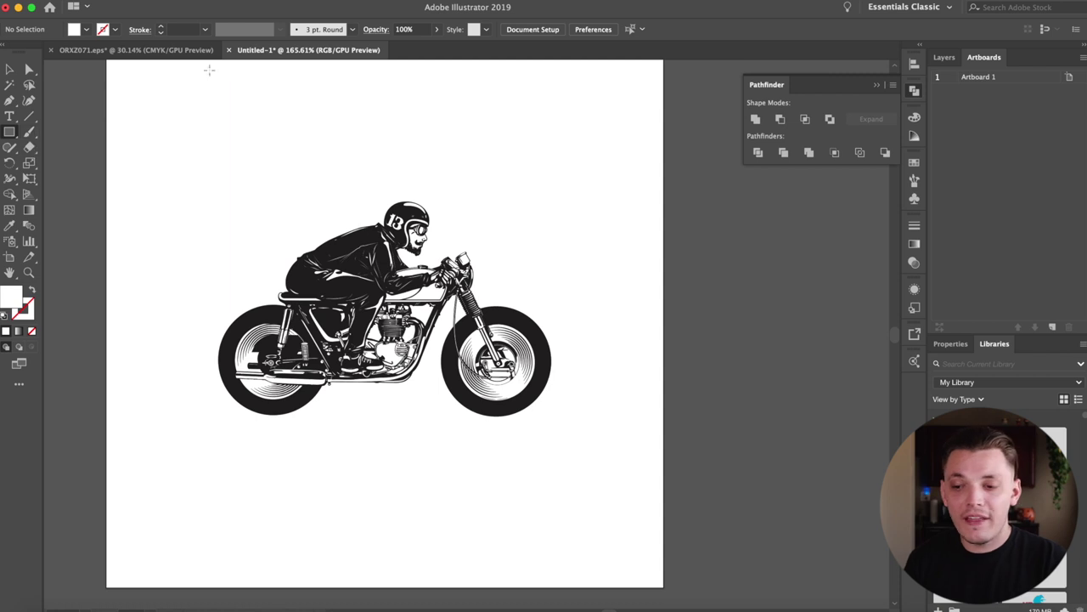
{"action": "scroll", "coordinate": [204, 102], "scroll_direction": "right", "scroll_amount": 3}
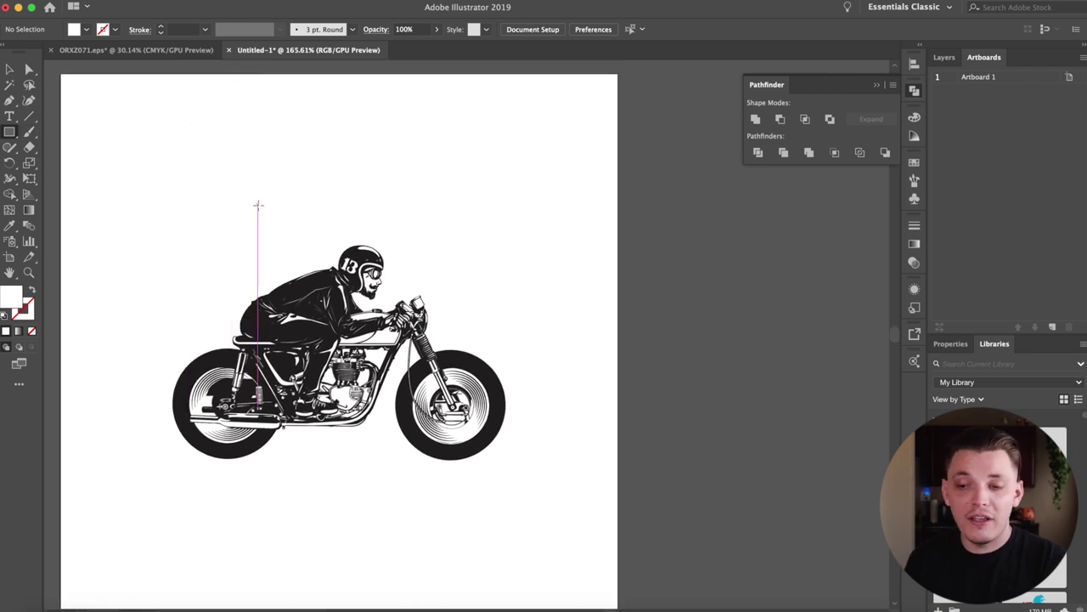
{"action": "left_click_drag", "start_coordinate": [218, 149], "coordinate": [522, 250]}
{"action": "scroll", "coordinate": [522, 250], "scroll_direction": "left", "scroll_amount": 2}
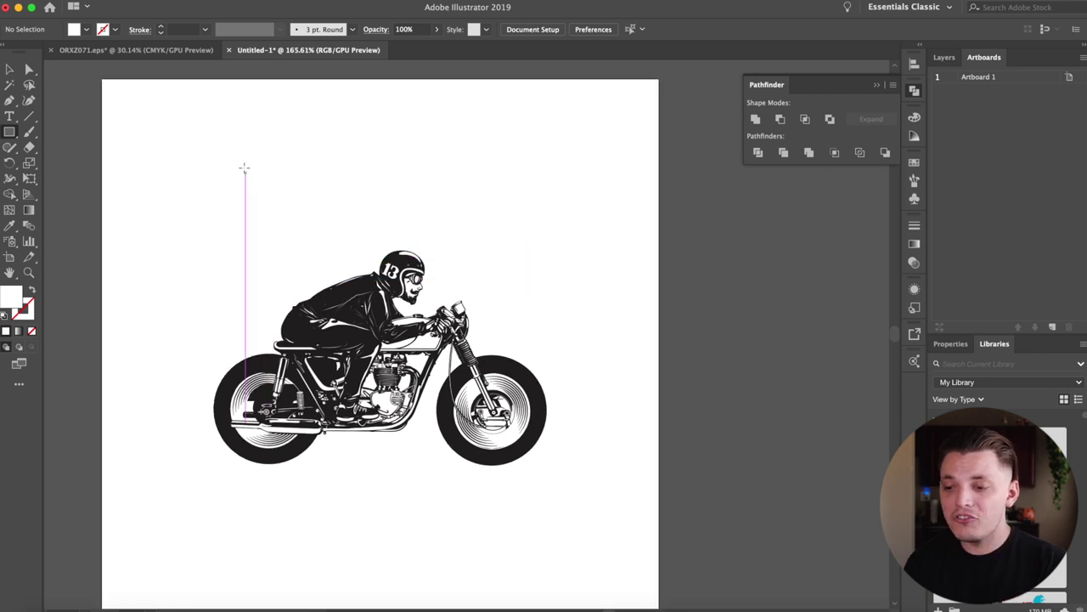
{"action": "left_click_drag", "start_coordinate": [244, 167], "coordinate": [523, 251]}
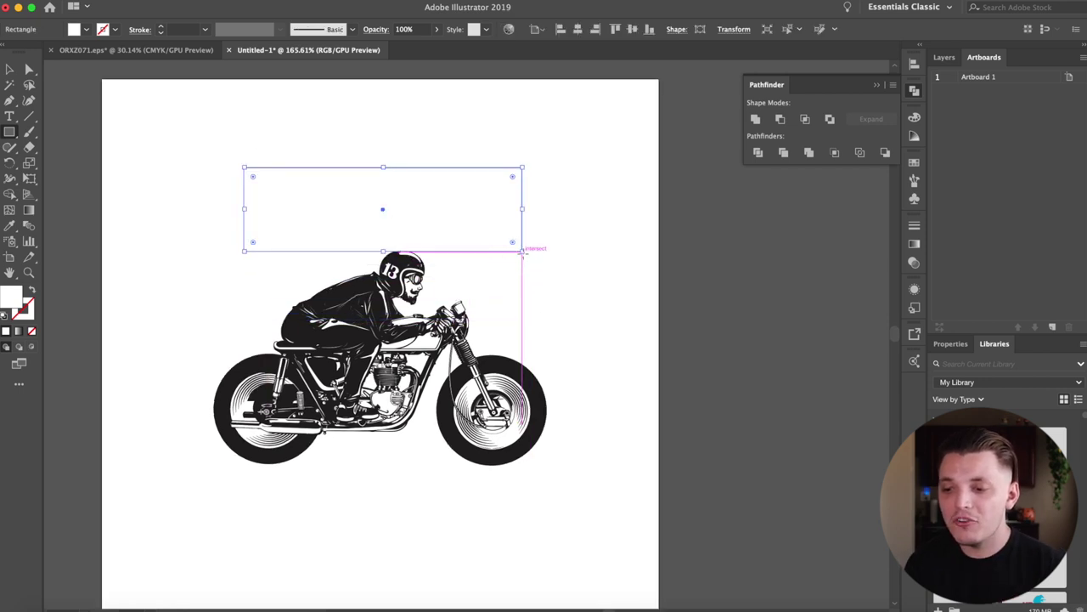
- Give the rectangle white fill and 1 pt black stroke, centre it horizontally, and make it narrower and shorter
{"action": "key", "text": "d"}
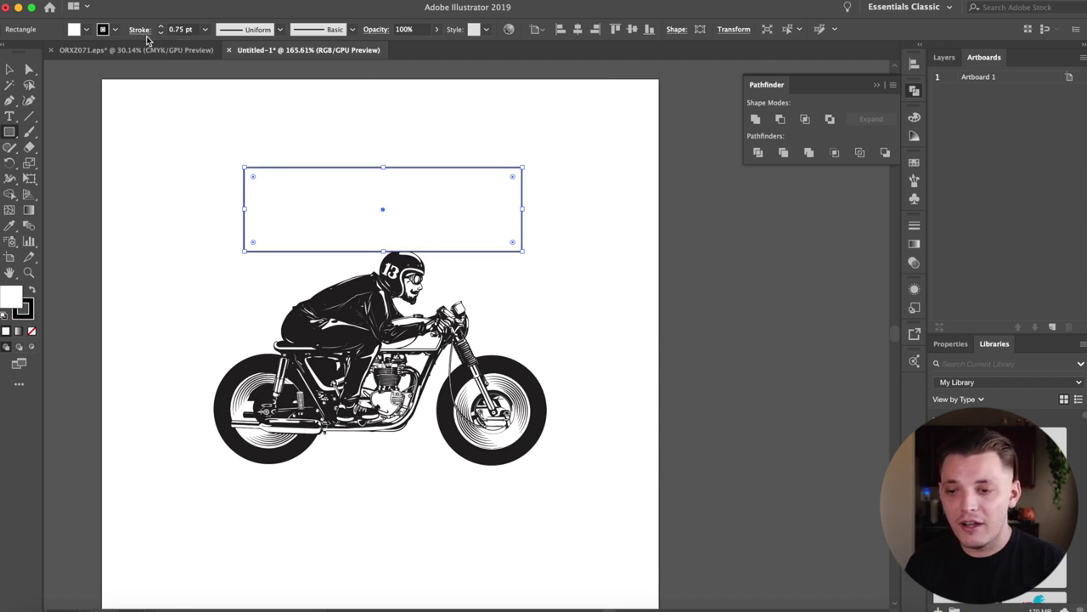
{"action": "left_click", "coordinate": [161, 26]}
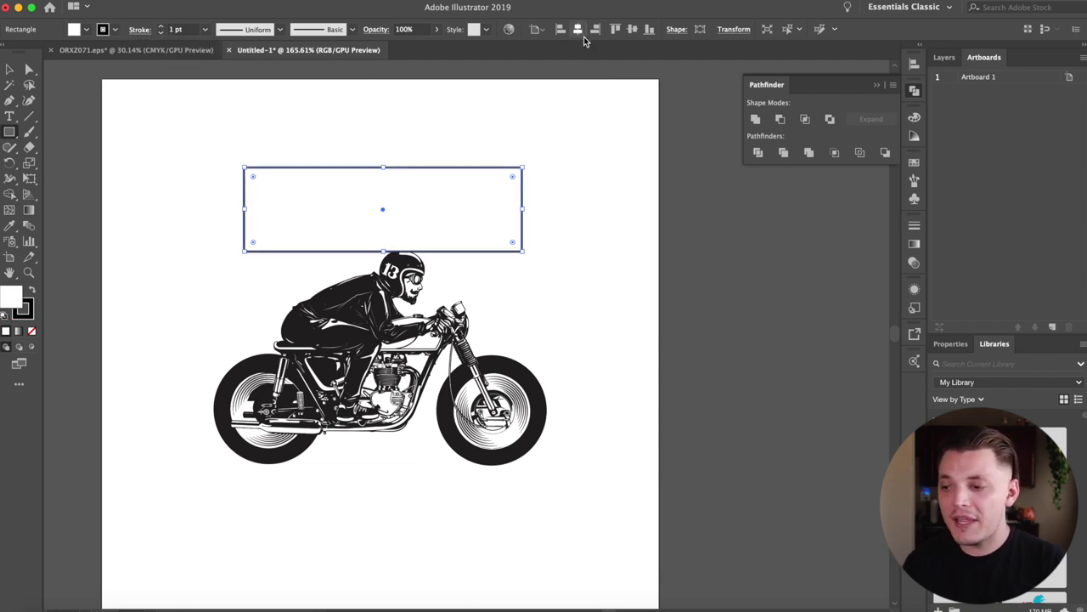
{"action": "left_click", "coordinate": [578, 30]}
{"action": "left_click", "coordinate": [8, 71]}
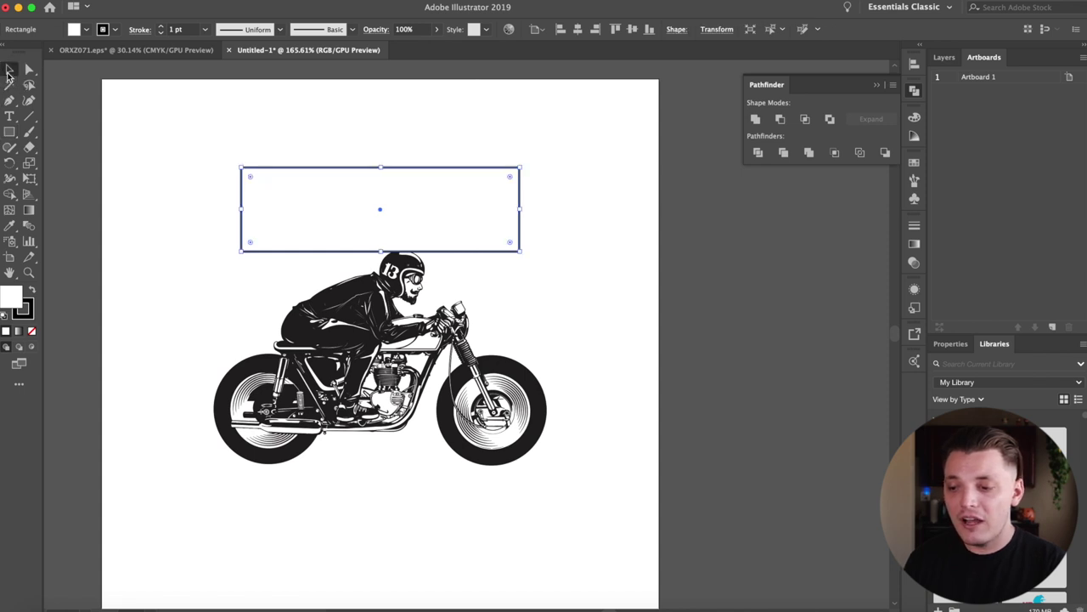
{"action": "mouse_move", "coordinate": [519, 208]}
{"action": "left_mouse_down"}
{"action": "mouse_move", "coordinate": [491, 208]}
{"action": "mouse_move", "coordinate": [508, 207]}
{"action": "left_mouse_up"}
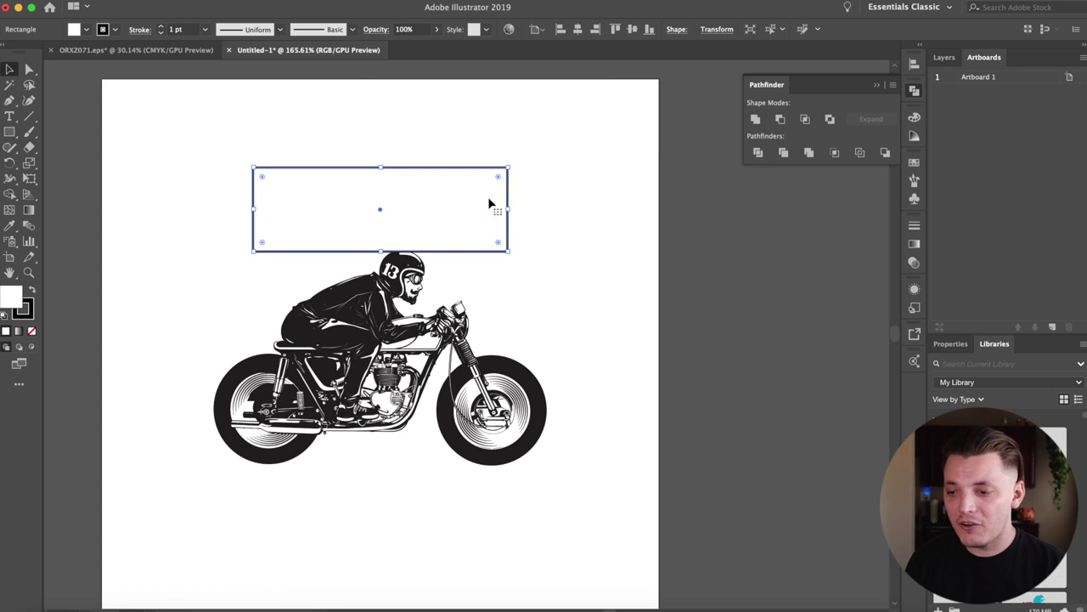
{"action": "left_click_drag", "start_coordinate": [379, 250], "coordinate": [380, 236]}
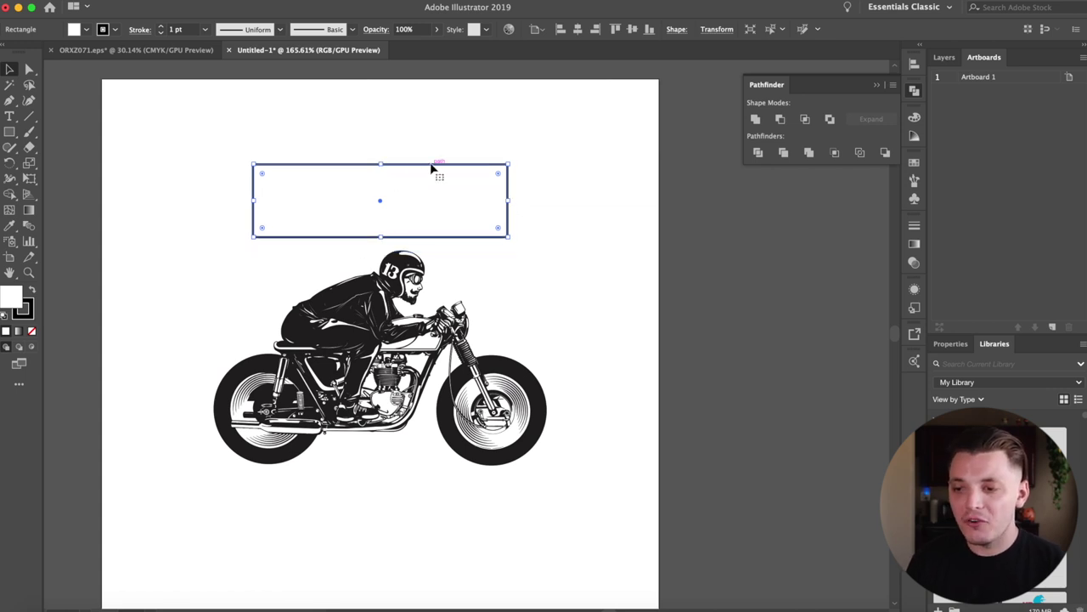
- Warp the rectangle with a horizontal Arc at 36% bend
{"action": "left_click", "coordinate": [255, 0]}
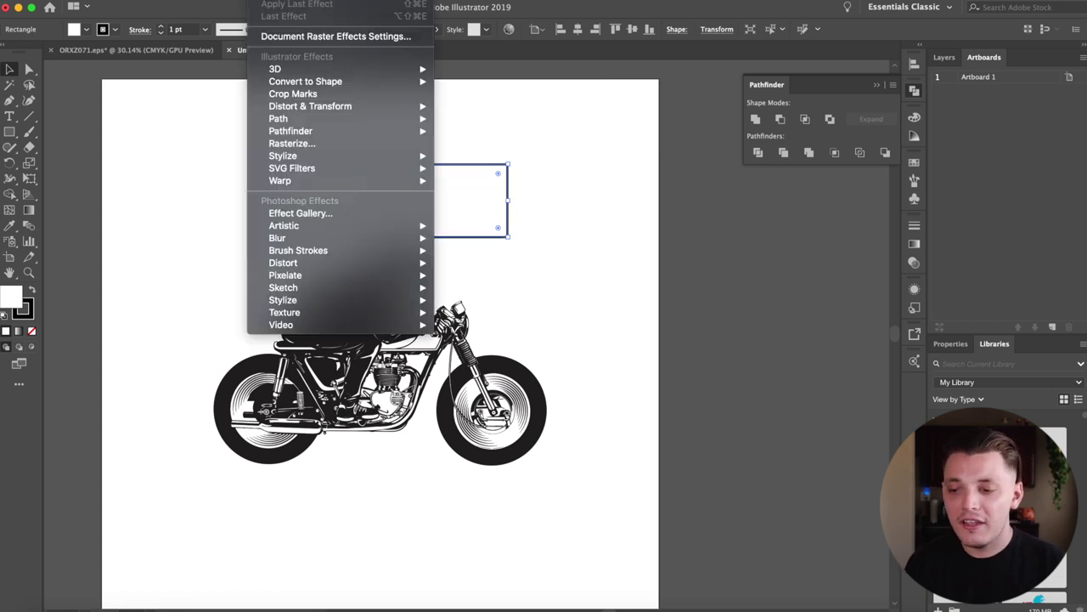
{"action": "mouse_move", "coordinate": [289, 180]}
{"action": "left_click", "coordinate": [459, 181]}
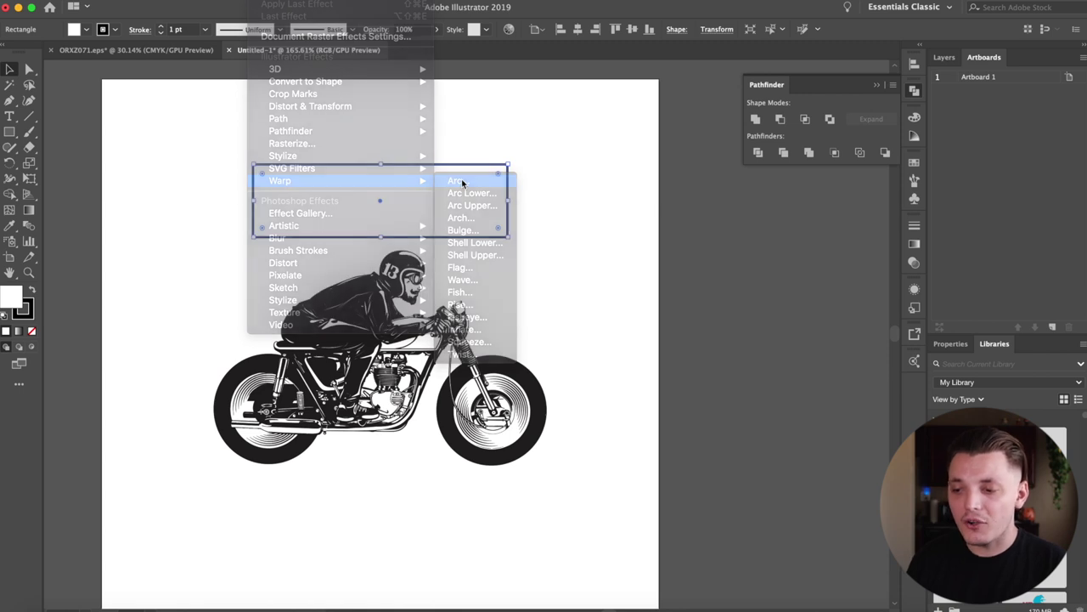
{"action": "left_click_drag", "start_coordinate": [150, 129], "coordinate": [145, 130]}
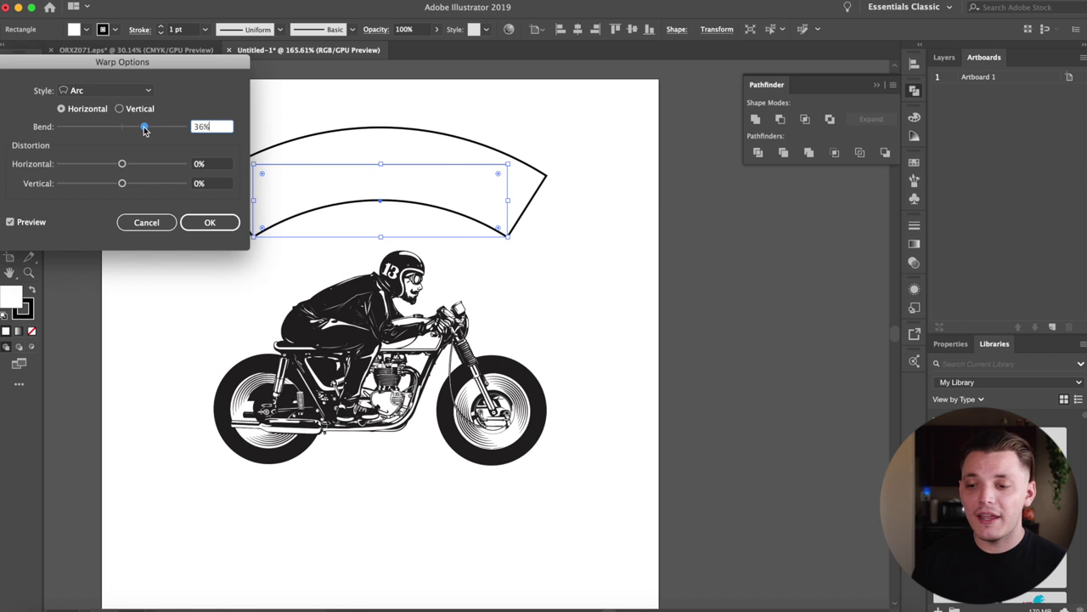
{"action": "left_click", "coordinate": [79, 230]}
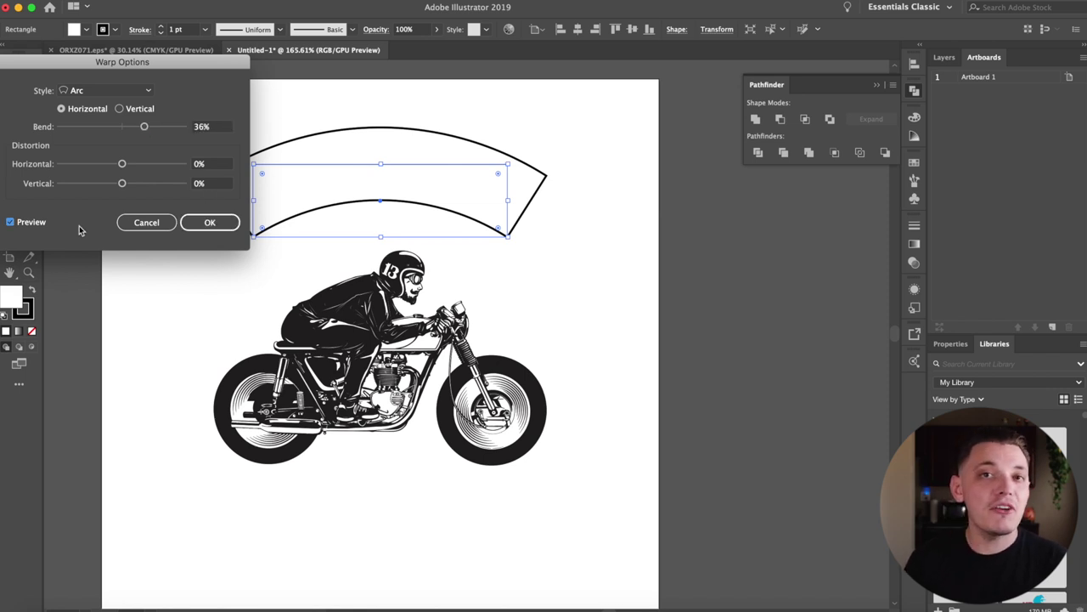
{"action": "left_click", "coordinate": [209, 229]}
{"action": "left_click", "coordinate": [644, 240]}
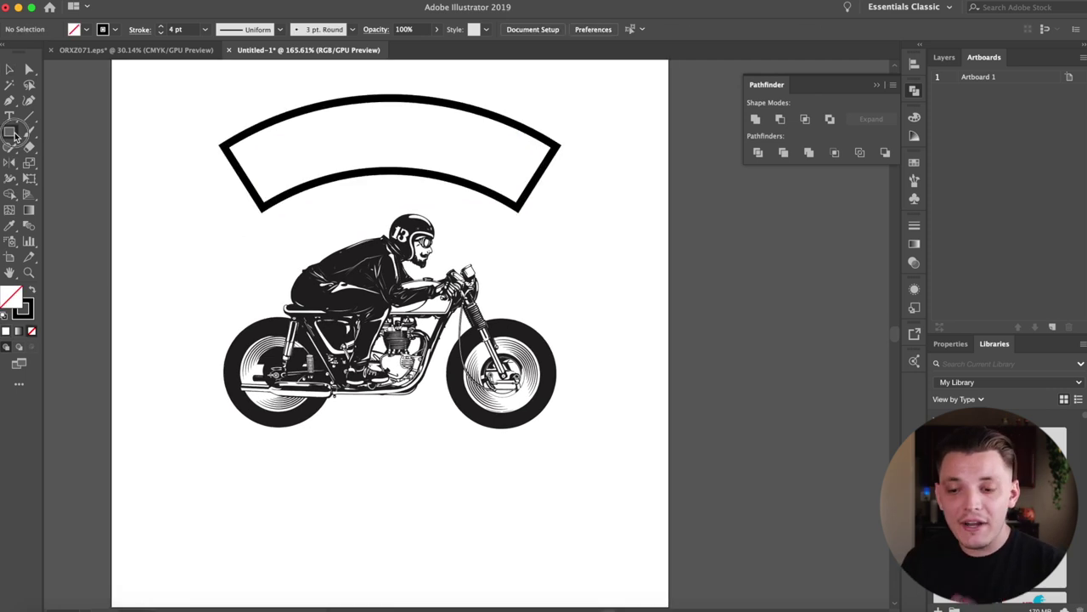
- Draw a large ellipse around the motorcycle rider, its top edge crossing the banner
{"action": "left_click", "coordinate": [12, 133]}
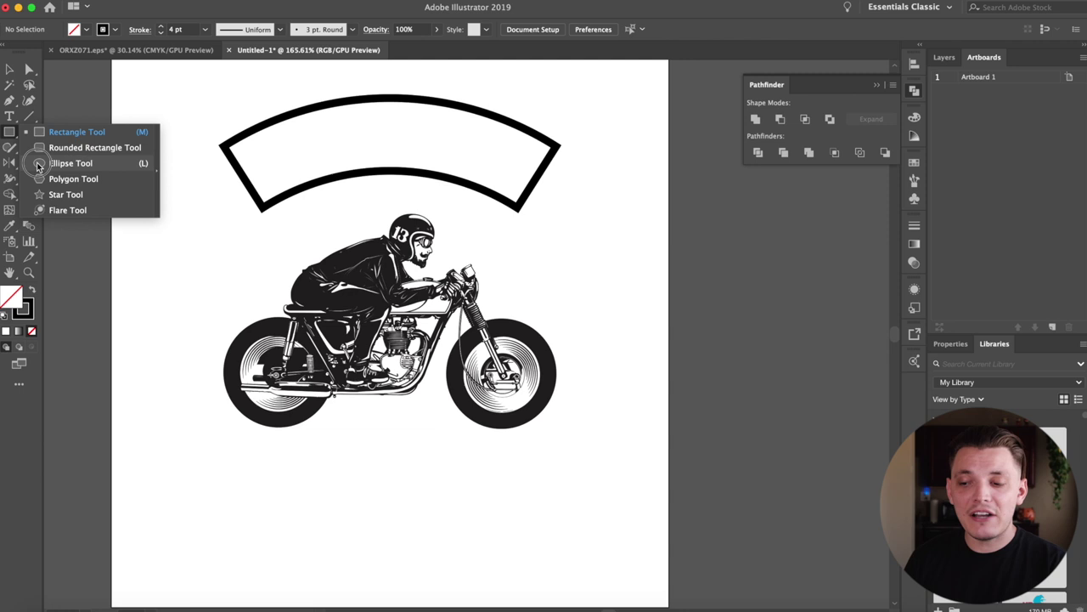
{"action": "left_click", "coordinate": [39, 163]}
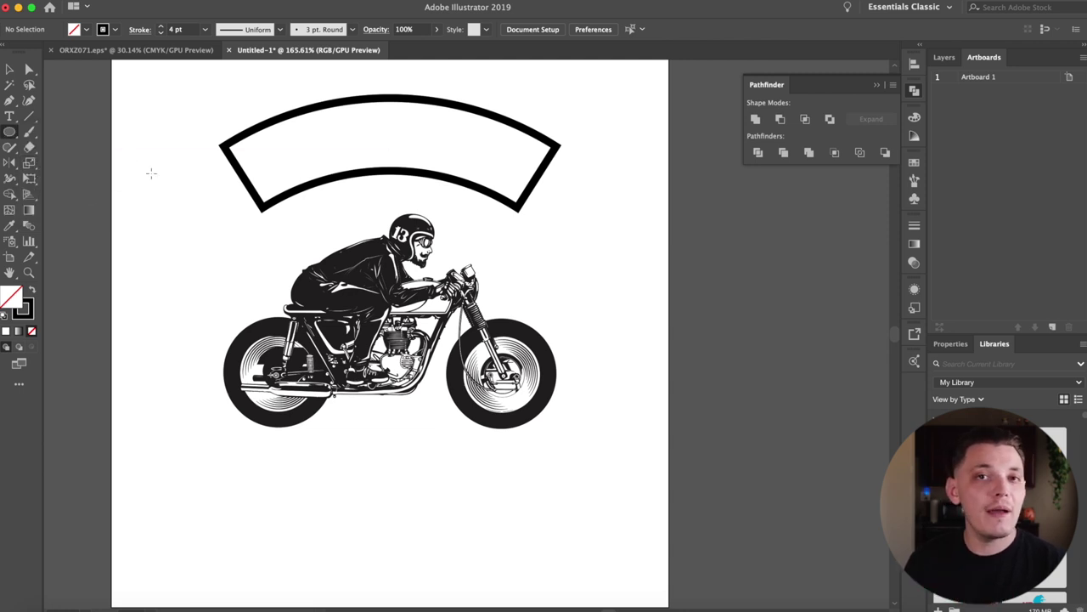
{"action": "mouse_move", "coordinate": [201, 151]}
{"action": "left_mouse_down"}
{"action": "mouse_move", "coordinate": [568, 412]}
{"action": "mouse_move", "coordinate": [557, 383]}
{"action": "mouse_move", "coordinate": [572, 383]}
{"action": "mouse_move", "coordinate": [578, 399]}
{"action": "mouse_move", "coordinate": [584, 385]}
{"action": "left_mouse_up"}
{"action": "left_click", "coordinate": [9, 116]}
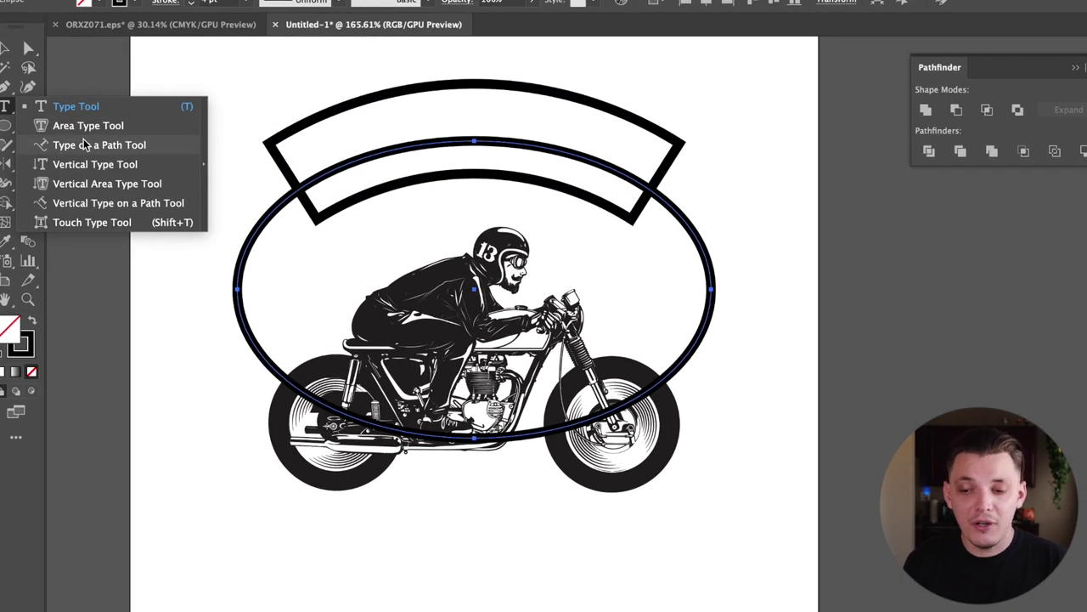
- Place type along the ellipse's top edge and set the font to Brothers OT
{"action": "left_click", "coordinate": [83, 146]}
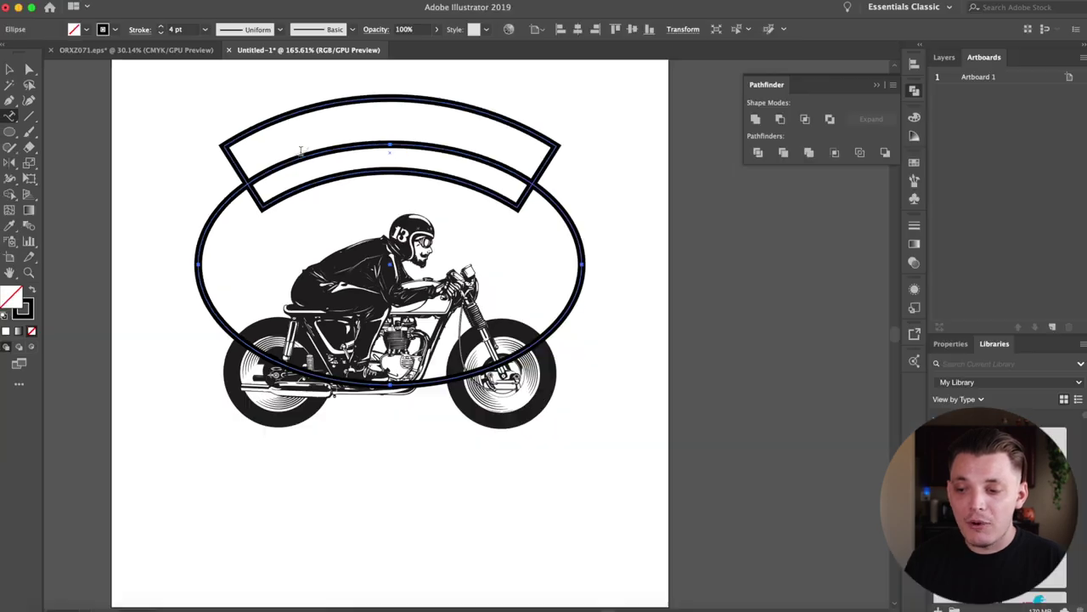
{"action": "left_click", "coordinate": [352, 157]}
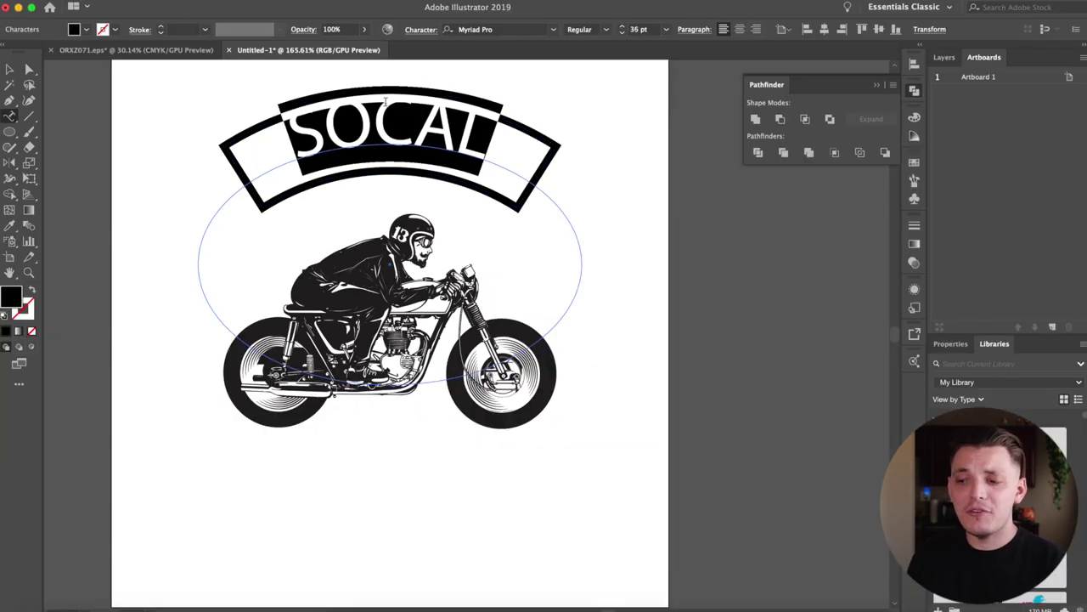
{"action": "left_click", "coordinate": [482, 28]}
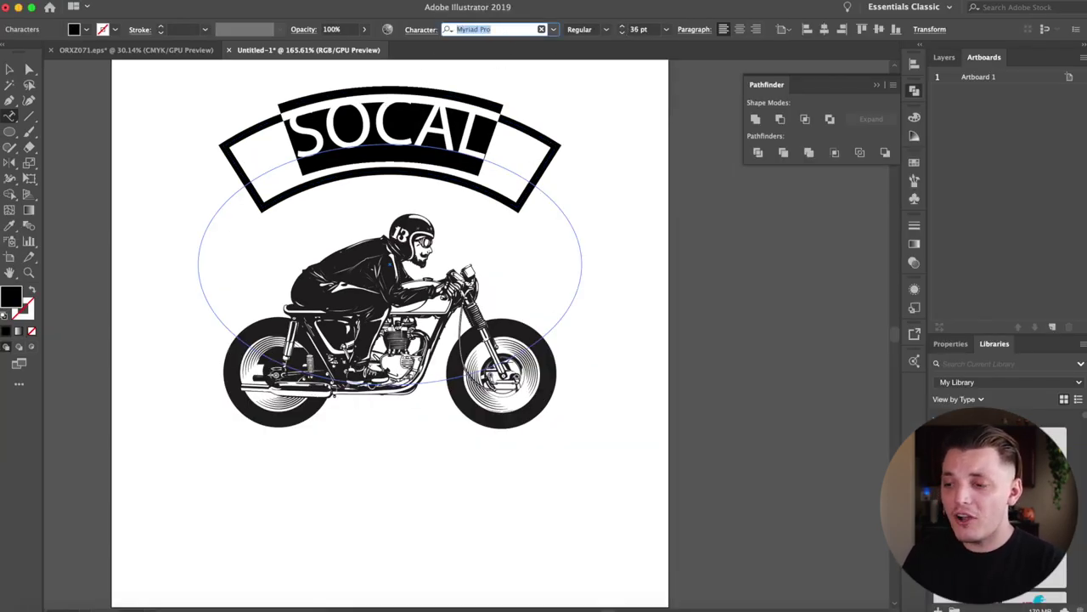
{"action": "type", "text": "brother"}
{"action": "left_click", "coordinate": [504, 96]}
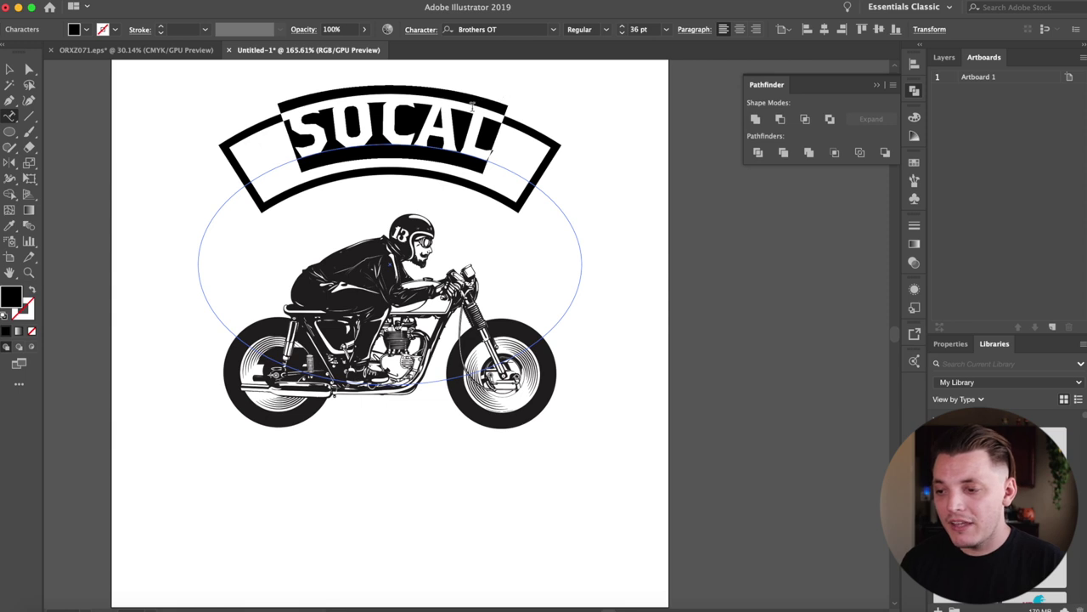
- Lower SOCAL into the banner with a -7 pt baseline shift
{"action": "left_click", "coordinate": [471, 104]}
{"action": "double_click", "coordinate": [409, 119]}
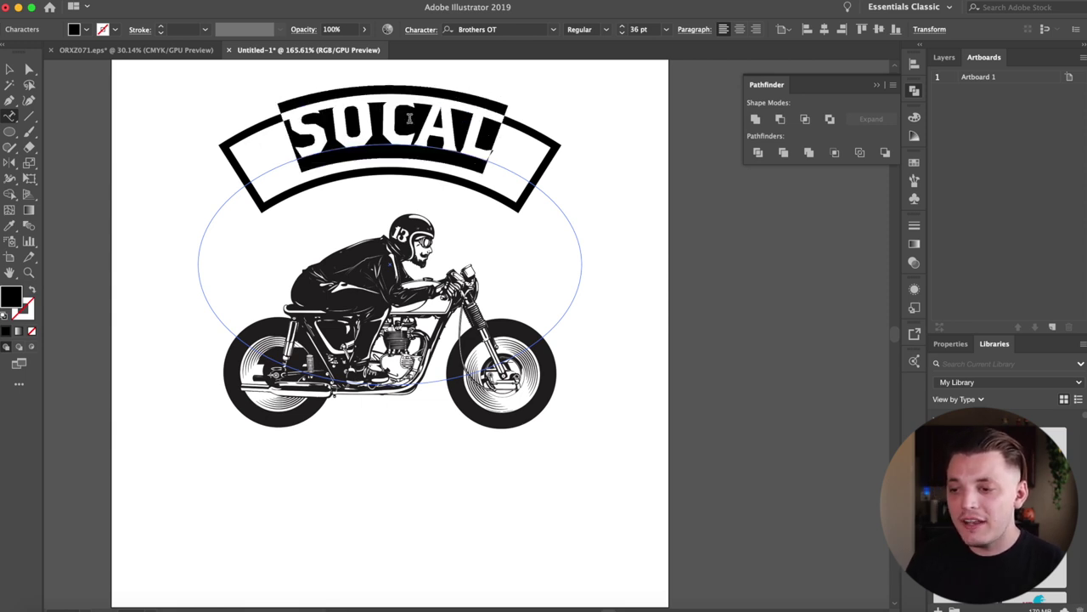
{"action": "left_click", "coordinate": [419, 28]}
{"action": "left_click", "coordinate": [304, 149]}
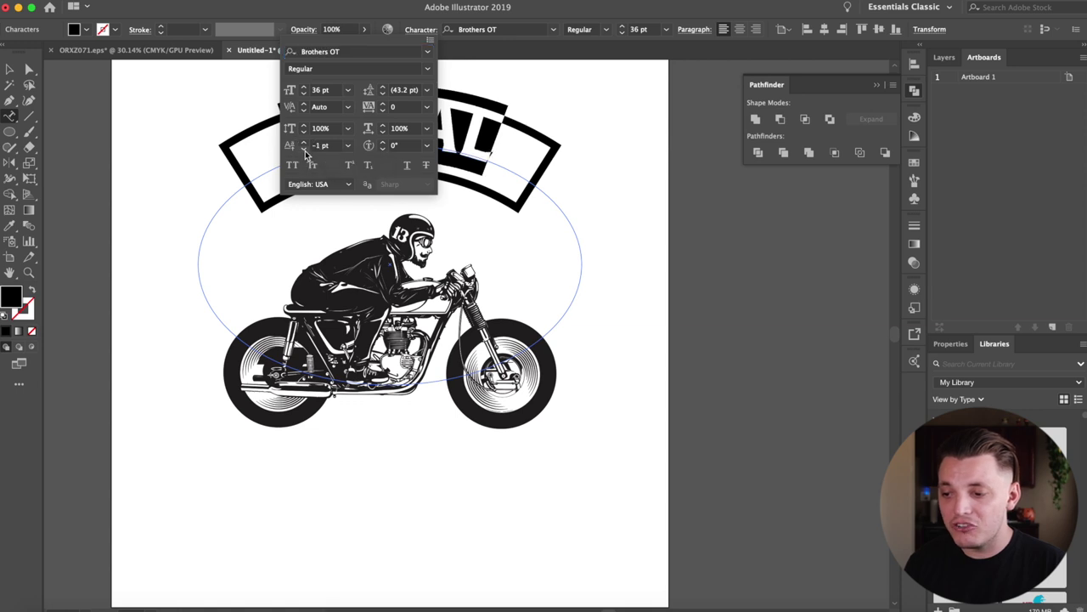
{"action": "left_click", "coordinate": [304, 149]}
{"action": "left_click", "coordinate": [304, 150]}
{"action": "left_click", "coordinate": [492, 174]}
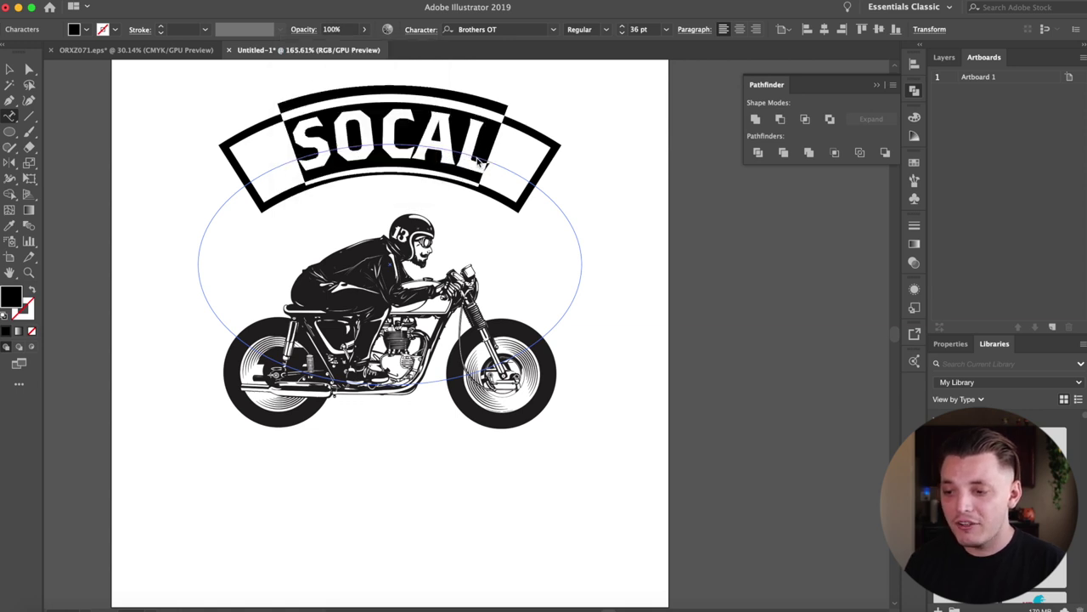
{"action": "key", "text": "super+v"}
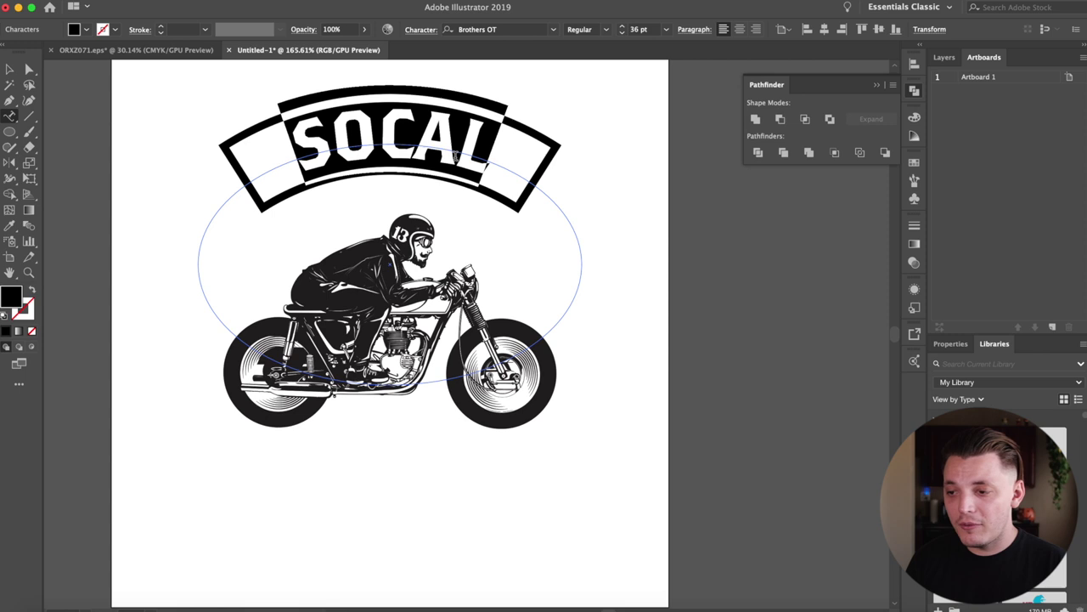
{"action": "key", "text": "super+t"}
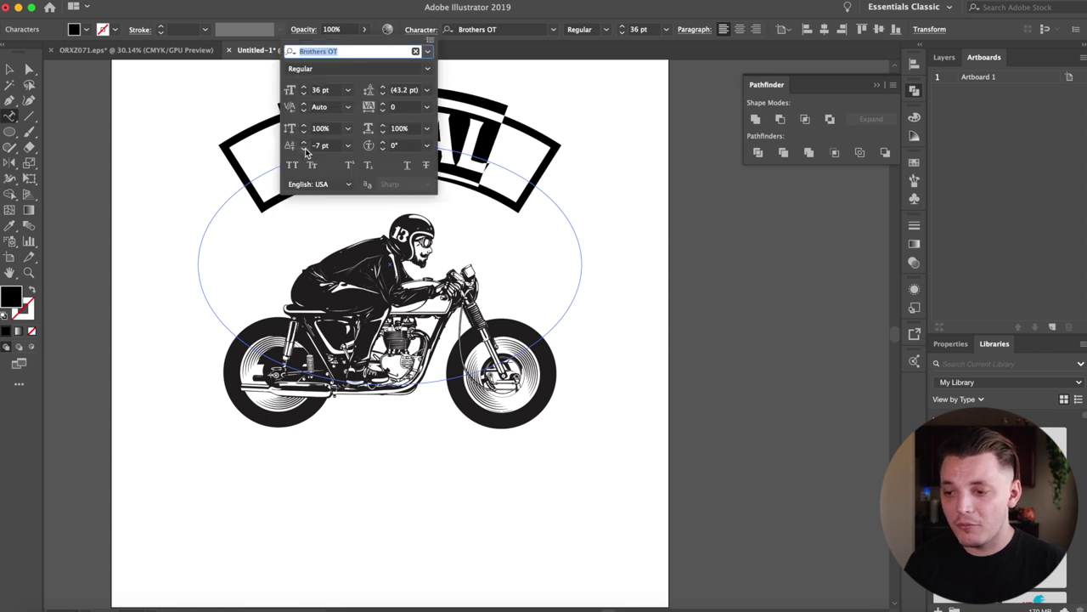
- Increase the tracking of SOCAL so the letters spread across the arc
{"action": "left_click", "coordinate": [466, 149]}
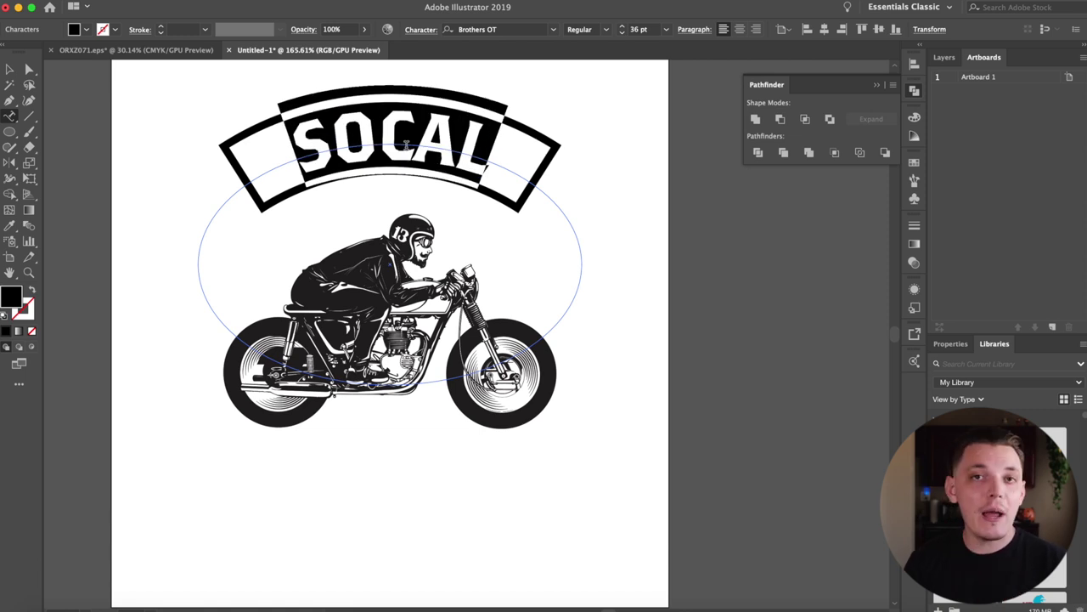
{"action": "key", "text": "alt+Right"}
{"action": "key", "text": "alt+Right"}
{"action": "key", "text": "alt+Right"}
{"action": "key", "text": "alt+Right"}
{"action": "key", "text": "alt+Right"}
{"action": "key", "text": "alt+Right"}
{"action": "key", "text": "alt+Right"}
{"action": "key", "text": "alt+Right"}
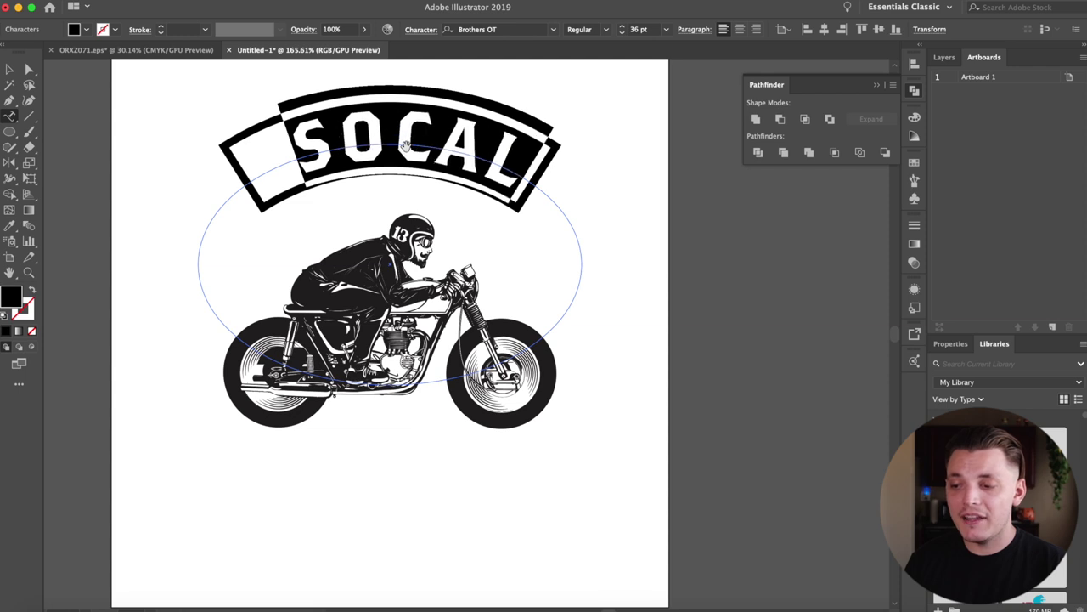
{"action": "key", "text": "alt+Right"}
{"action": "key", "text": "alt+Right"}
{"action": "key", "text": "alt+Left"}
{"action": "key", "text": "alt+Left"}
{"action": "key", "text": "alt+Left"}
{"action": "key", "text": "alt+Left"}
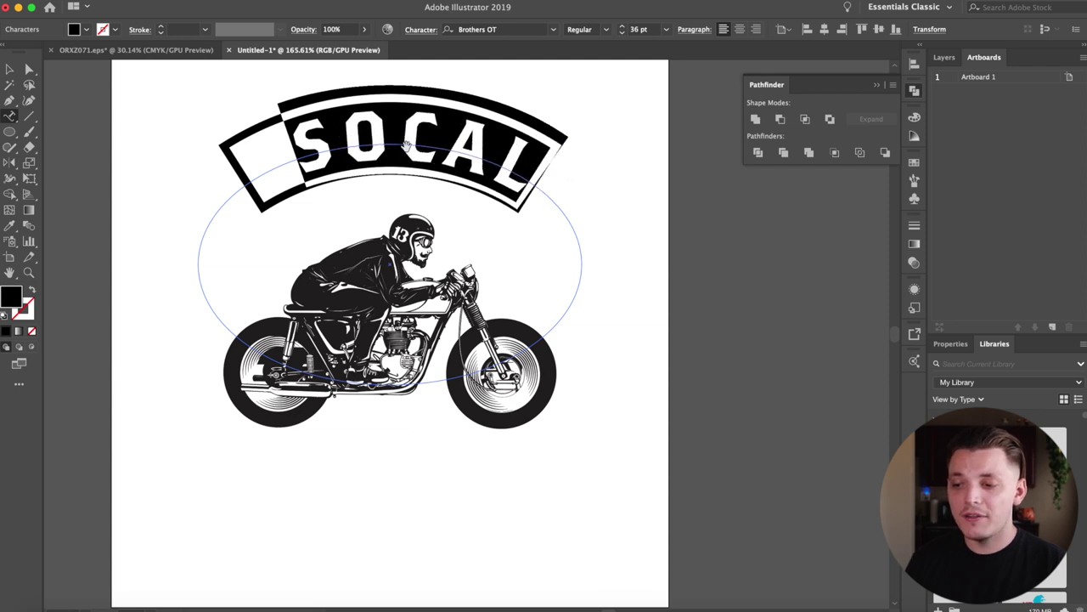
- Tighten the kerning between S and O and slide SOCAL to the centre of the path
{"action": "left_click", "coordinate": [406, 146]}
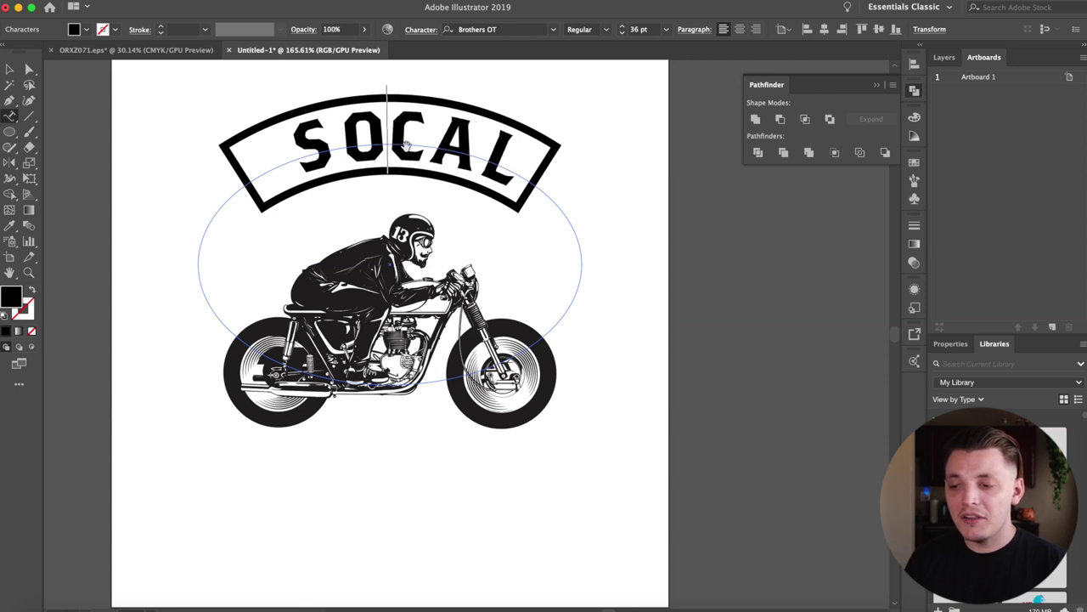
{"action": "key", "text": "Left"}
{"action": "key", "text": "alt+Left"}
{"action": "key", "text": "alt+Left"}
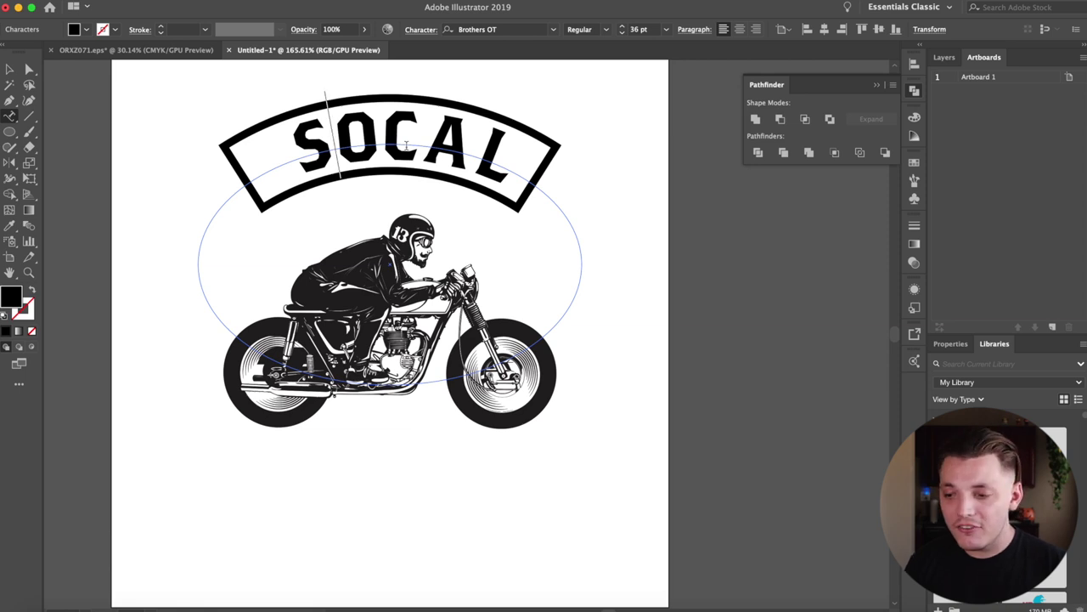
{"action": "key", "text": "Escape"}
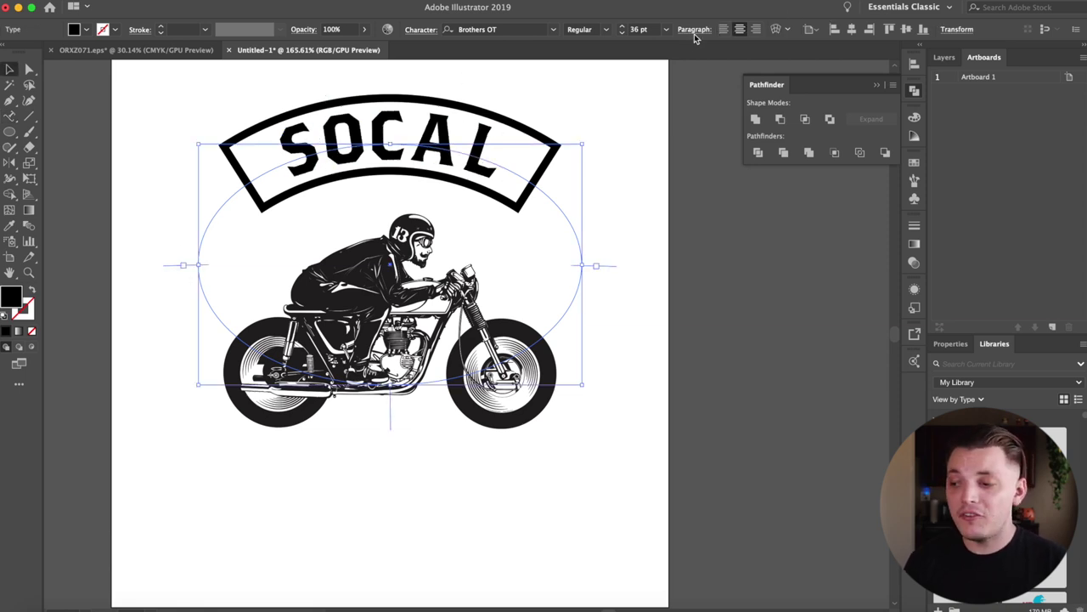
{"action": "left_click_drag", "start_coordinate": [605, 271], "coordinate": [606, 270]}
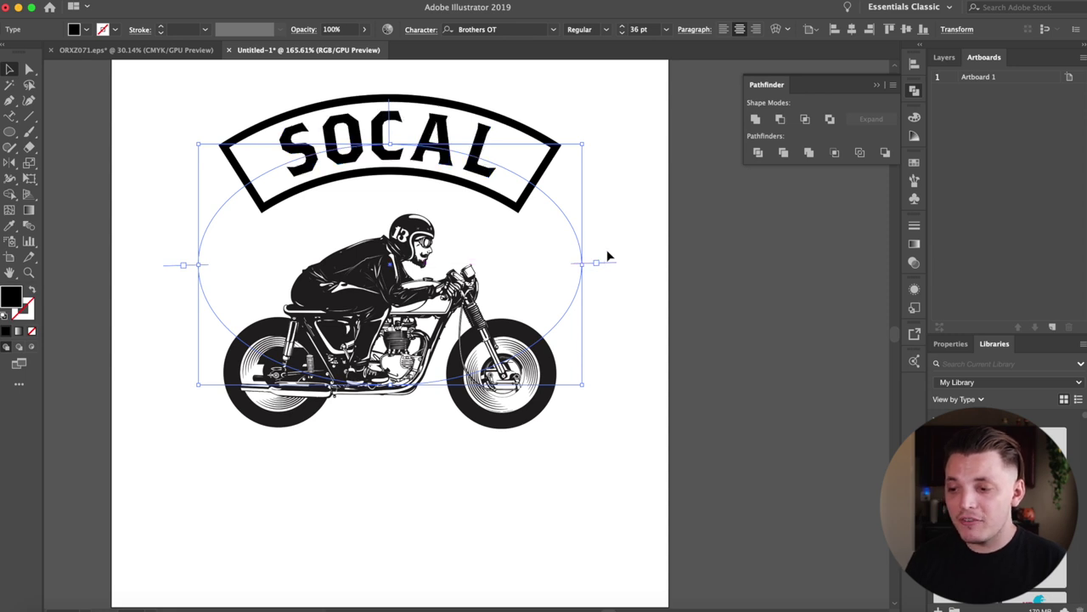
{"action": "left_click", "coordinate": [616, 213]}
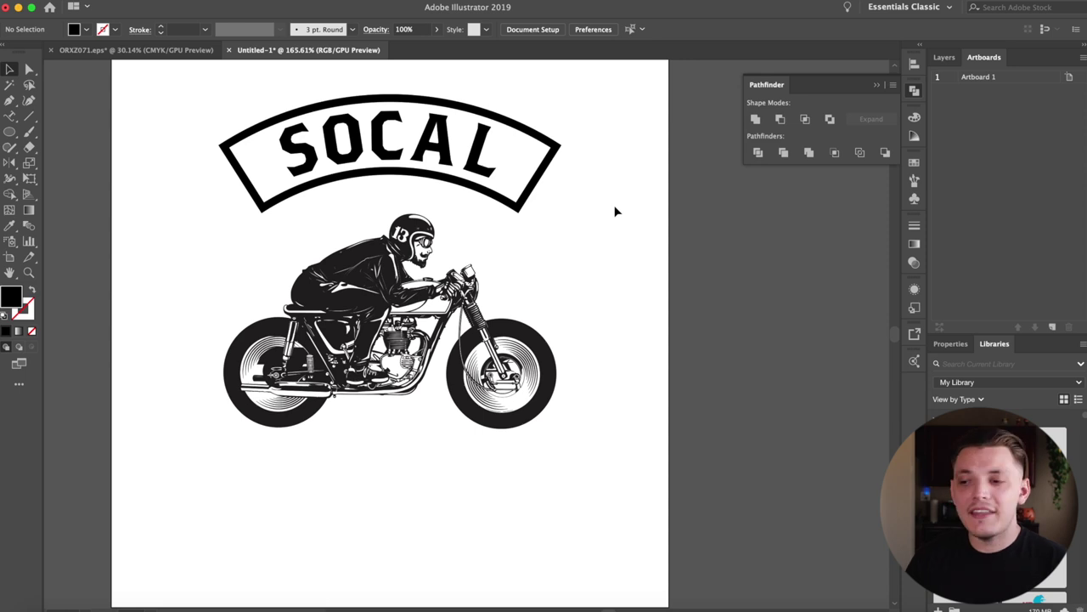
- Replace the banner text SOCAL with REBEL
{"action": "left_click", "coordinate": [453, 139]}
{"action": "double_click", "coordinate": [453, 139]}
{"action": "type", "text": "R"}
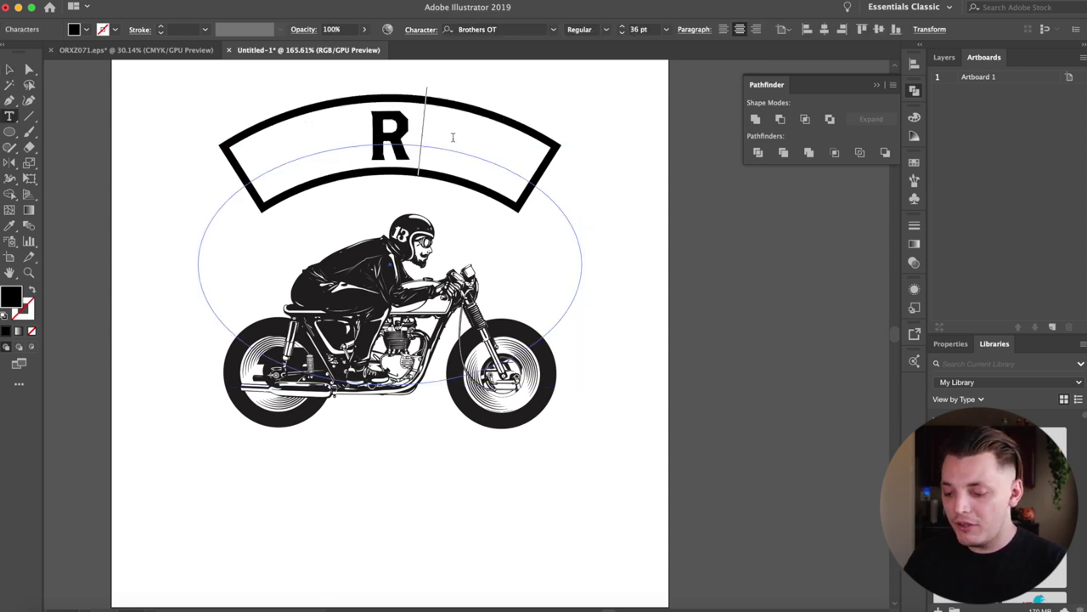
{"action": "type", "text": "EBEL"}
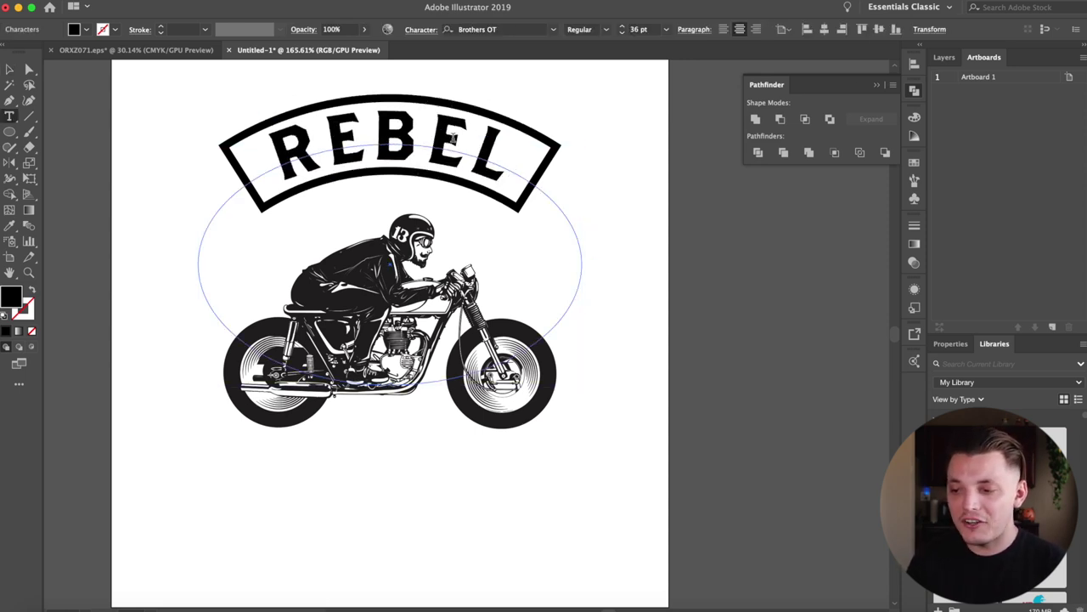
{"action": "key", "text": "Escape"}
{"action": "left_click", "coordinate": [242, 295]}
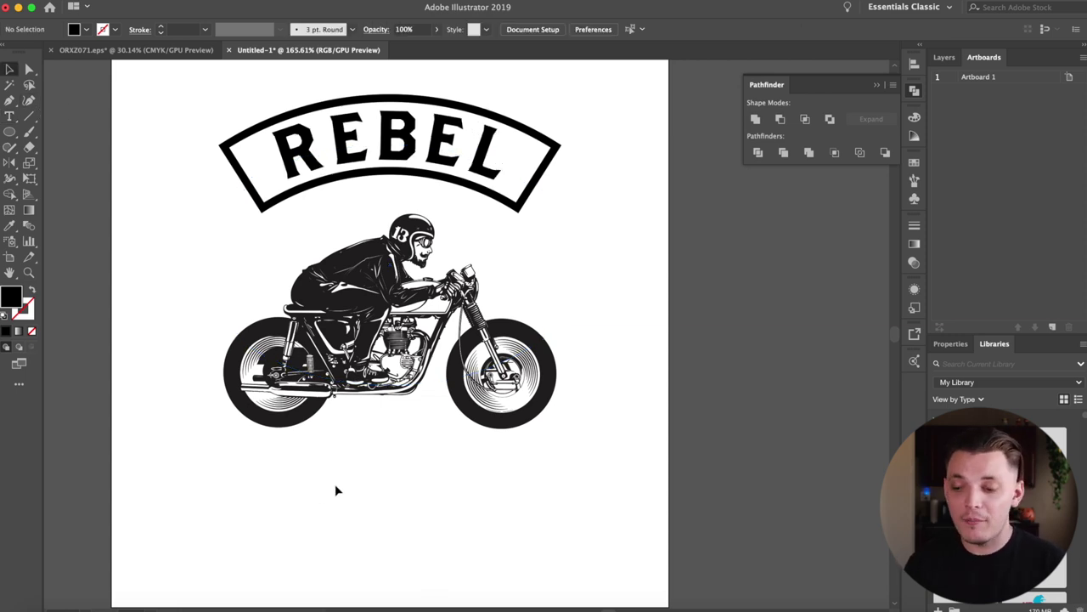
- Add the word CLUB below the rider and move it beneath the artboard
{"action": "left_click_drag", "start_coordinate": [260, 497], "coordinate": [288, 422]}
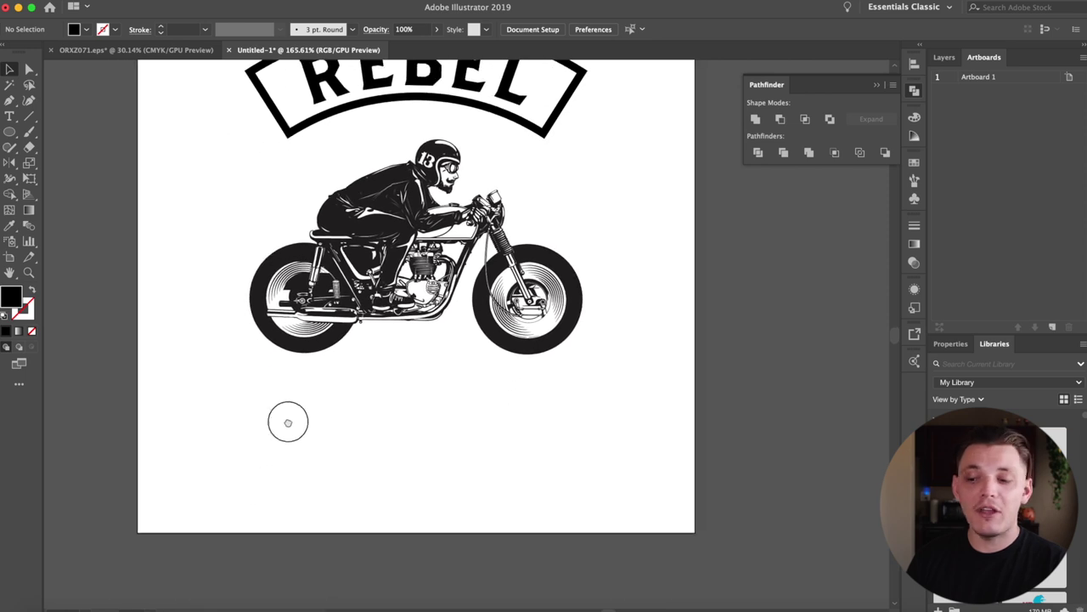
{"action": "key", "text": "t"}
{"action": "left_click", "coordinate": [281, 435]}
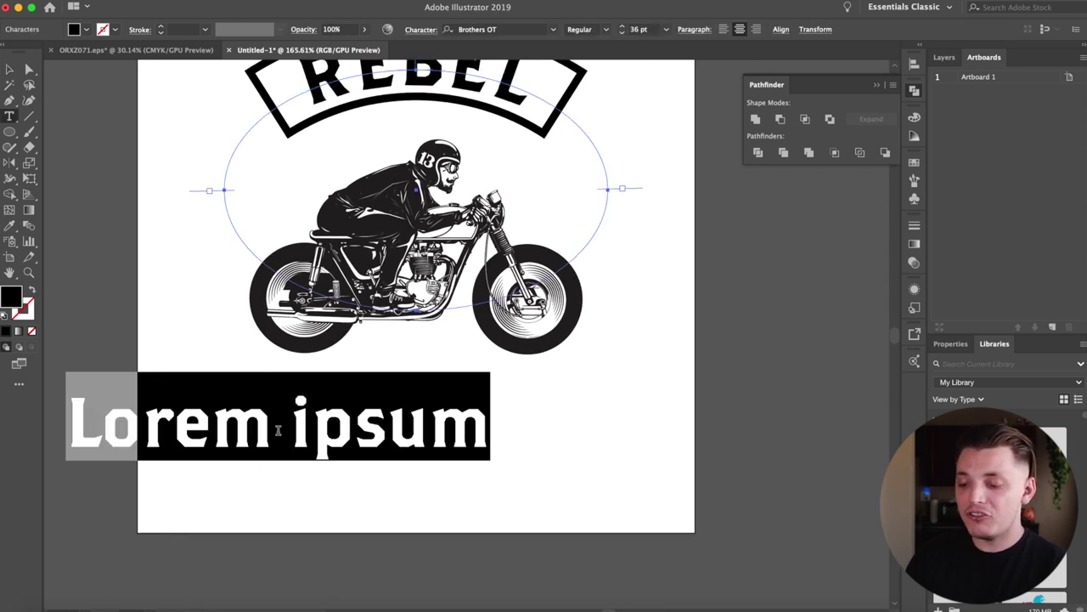
{"action": "type", "text": "CLUB"}
{"action": "left_click", "coordinate": [9, 69]}
{"action": "left_click_drag", "start_coordinate": [284, 439], "coordinate": [369, 581]}
{"action": "left_click", "coordinate": [381, 381]}
- Type Motorcycle, set it in Rosemary feuille, and enlarge it
{"action": "left_click", "coordinate": [299, 465]}
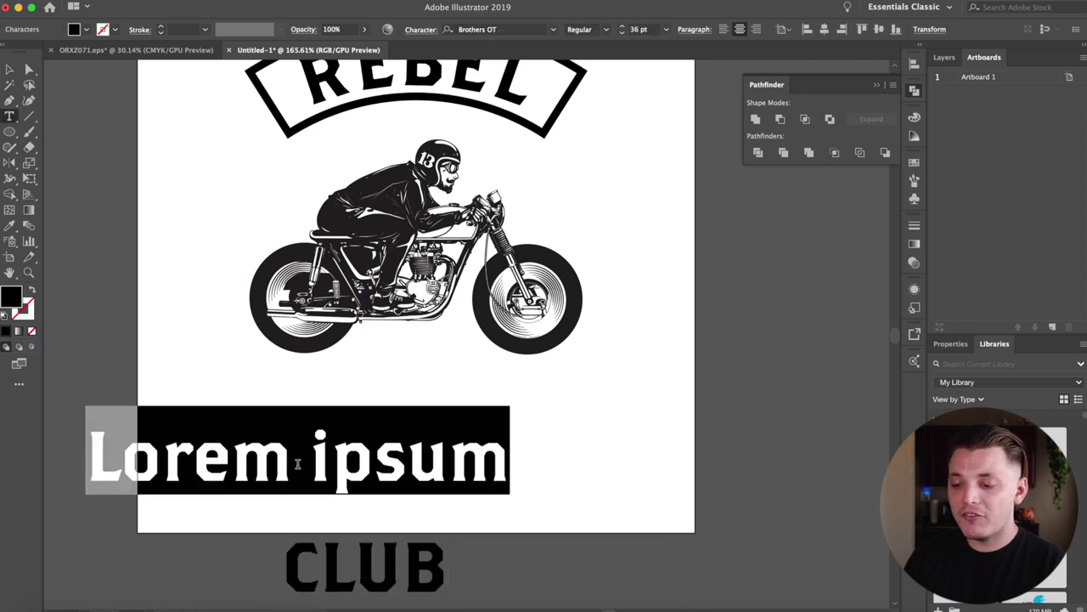
{"action": "type", "text": "Motorcycle"}
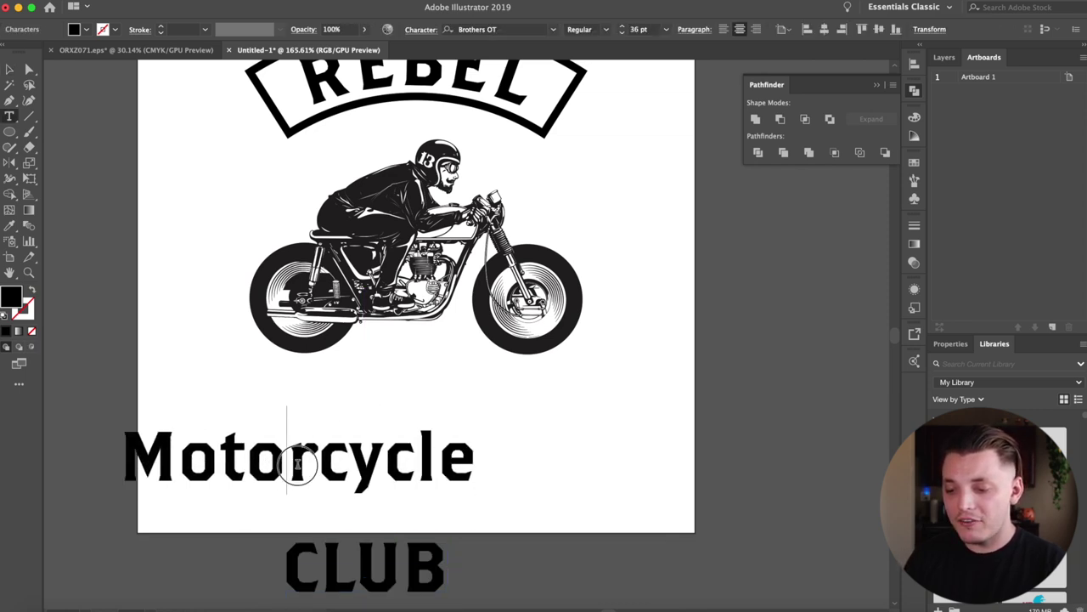
{"action": "key", "text": "ctrl+a"}
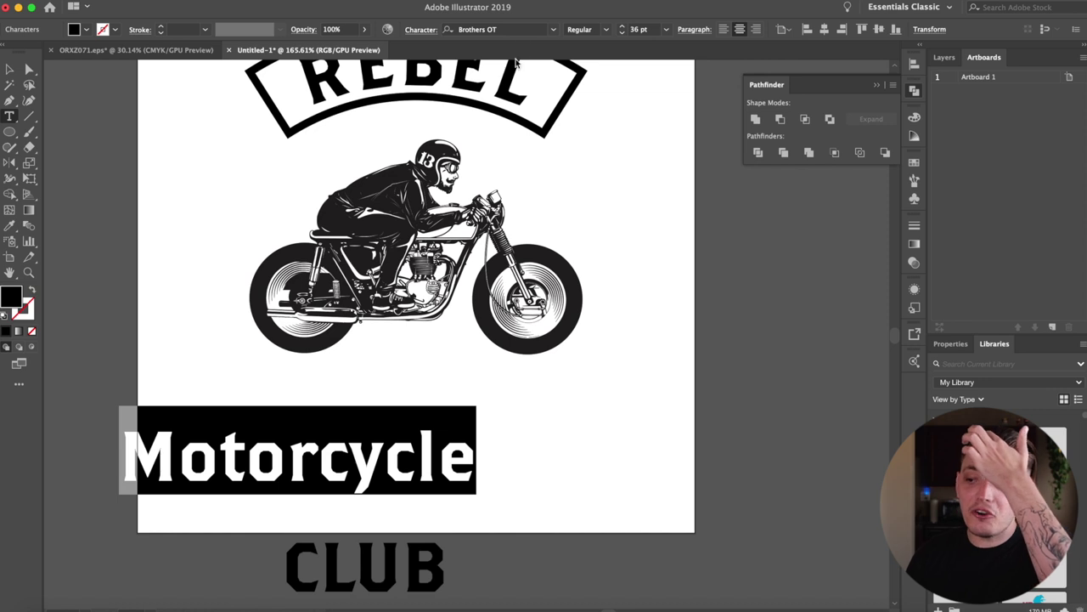
{"action": "left_click", "coordinate": [553, 28]}
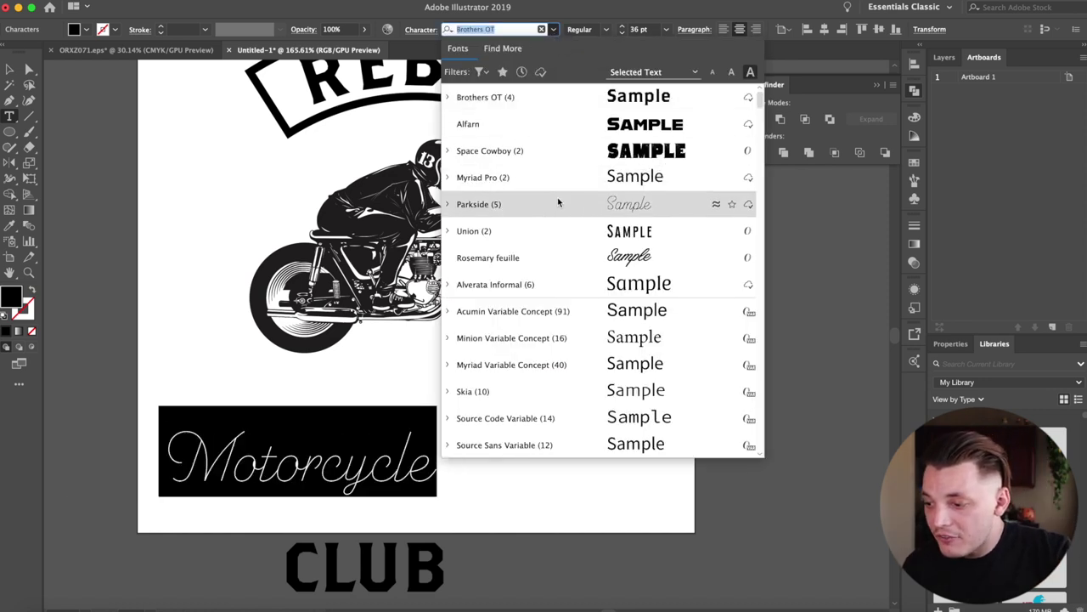
{"action": "scroll", "coordinate": [559, 238], "scroll_direction": "down", "scroll_amount": 1}
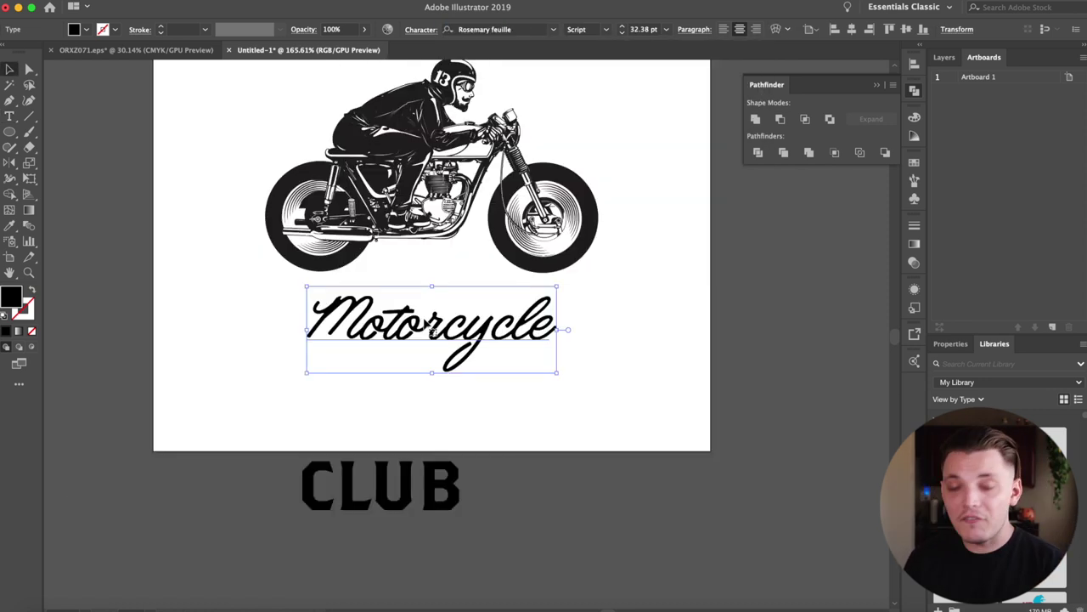
{"action": "left_click_drag", "start_coordinate": [556, 287], "coordinate": [581, 286]}
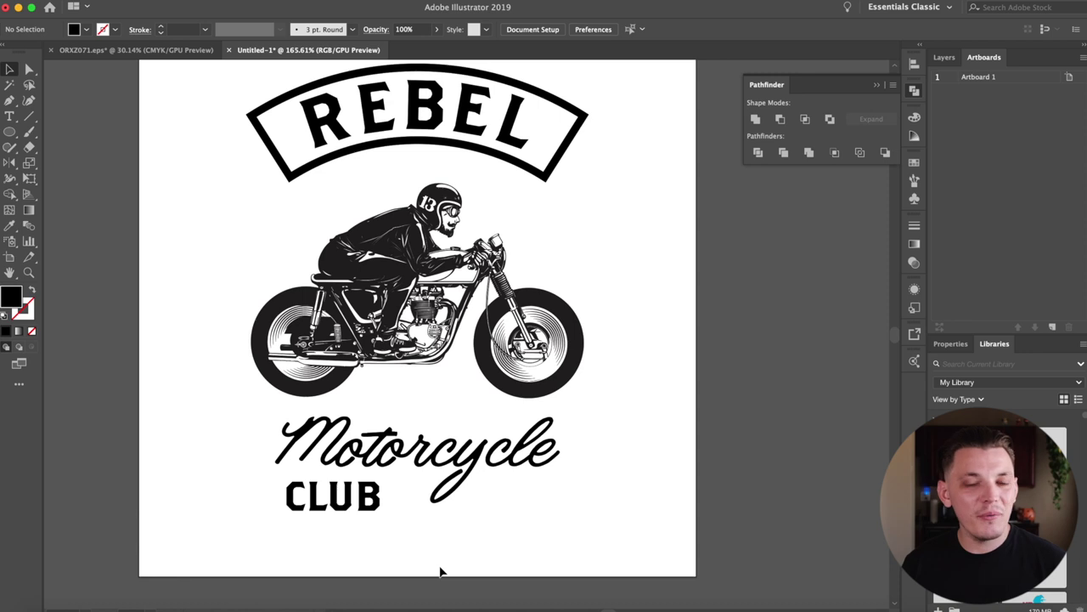
- Widen CLUB's tracking and shift it right under Motorcycle
{"action": "left_click", "coordinate": [341, 513]}
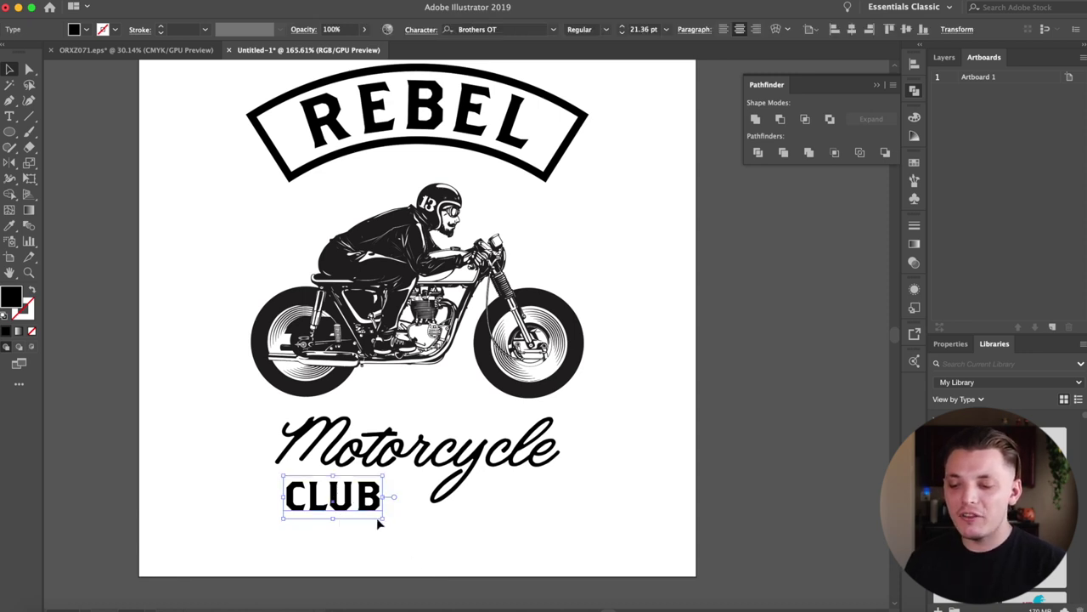
{"action": "key", "text": "alt+Right"}
{"action": "key", "text": "alt+Right"}
{"action": "key", "text": "alt+Right"}
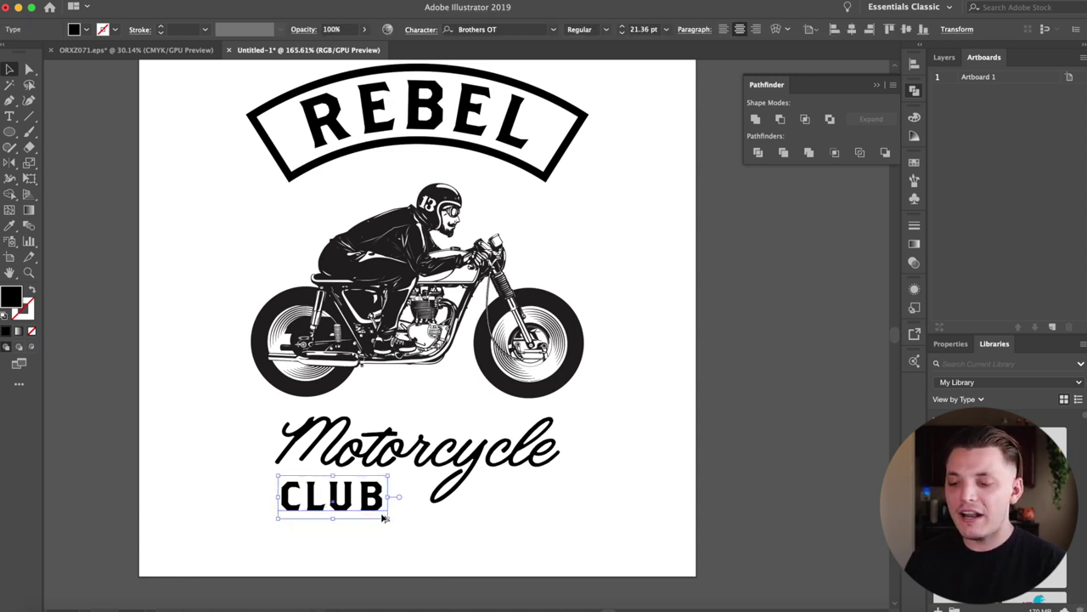
{"action": "key", "text": "alt+Right"}
{"action": "key", "text": "alt+Right"}
{"action": "key", "text": "alt+Right"}
{"action": "key", "text": "alt+Right"}
{"action": "key", "text": "alt+Right"}
{"action": "key", "text": "alt+Right"}
{"action": "left_click", "coordinate": [382, 516]}
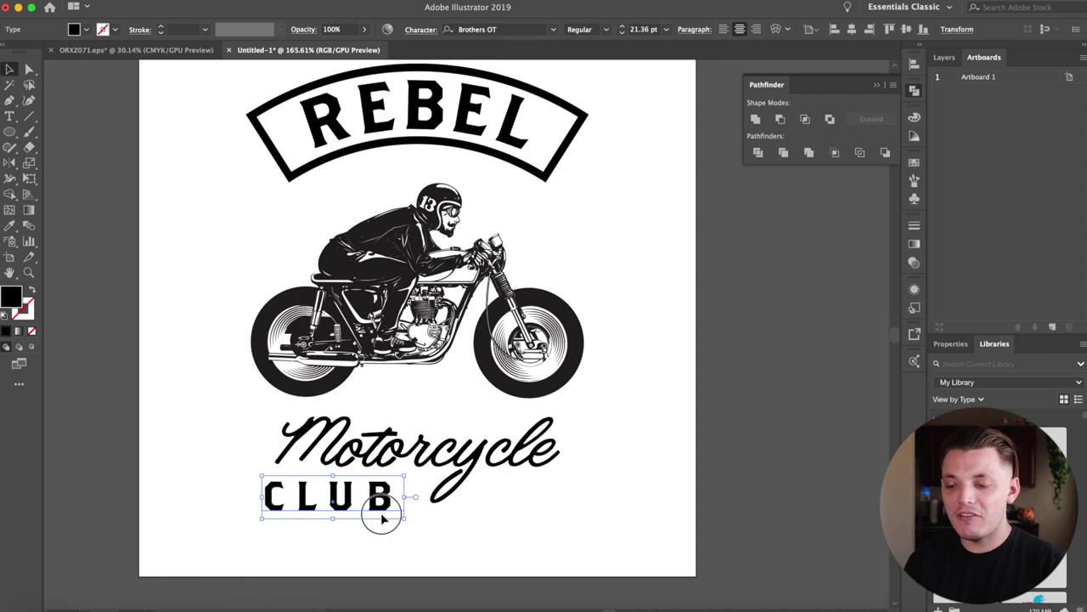
{"action": "left_click_drag", "start_coordinate": [382, 516], "coordinate": [399, 514]}
{"action": "key", "text": "alt+Right"}
{"action": "key", "text": "alt+Right"}
{"action": "key", "text": "alt+Right"}
{"action": "left_click", "coordinate": [593, 561]}
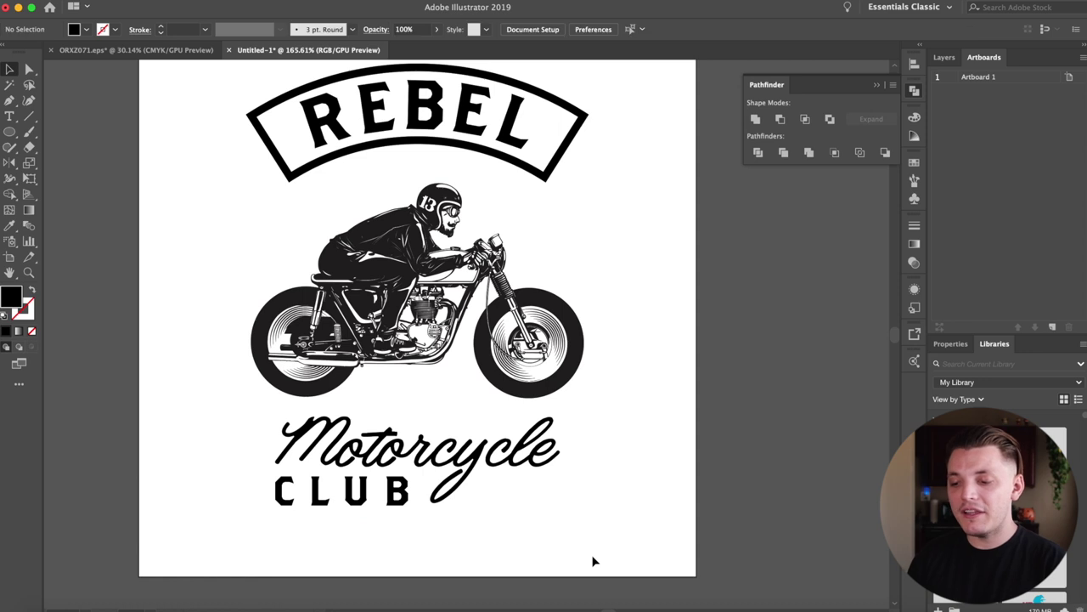
- Scale CLUB down slightly to fit beneath Motorcycle
{"action": "scroll", "coordinate": [593, 561], "scroll_direction": "down", "scroll_amount": 1}
{"action": "left_click", "coordinate": [316, 486]}
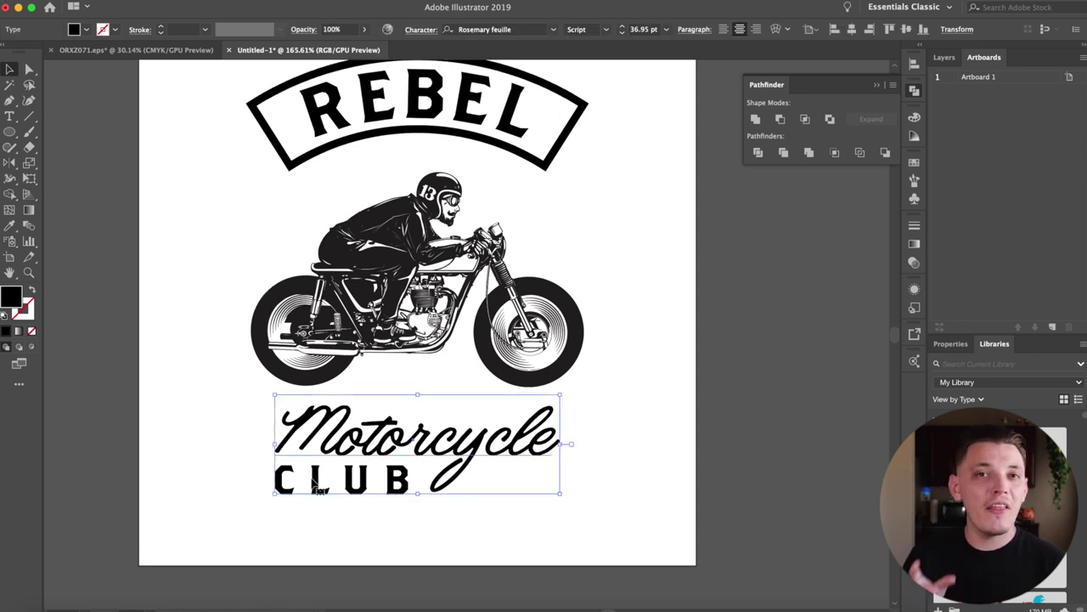
{"action": "left_click", "coordinate": [263, 529]}
{"action": "left_click", "coordinate": [289, 484]}
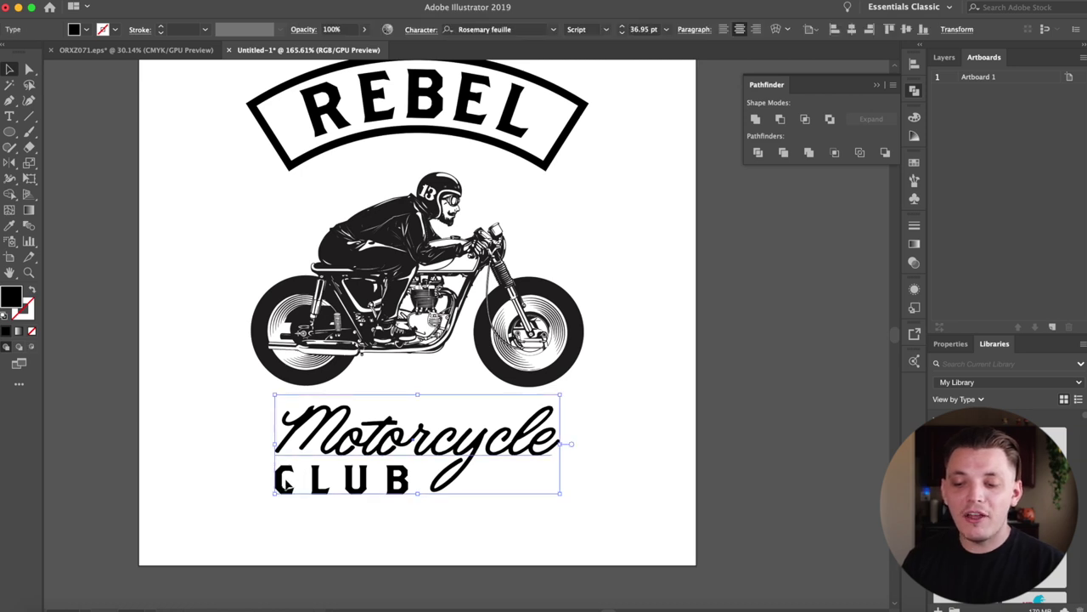
{"action": "left_click", "coordinate": [279, 521]}
{"action": "left_click", "coordinate": [280, 497]}
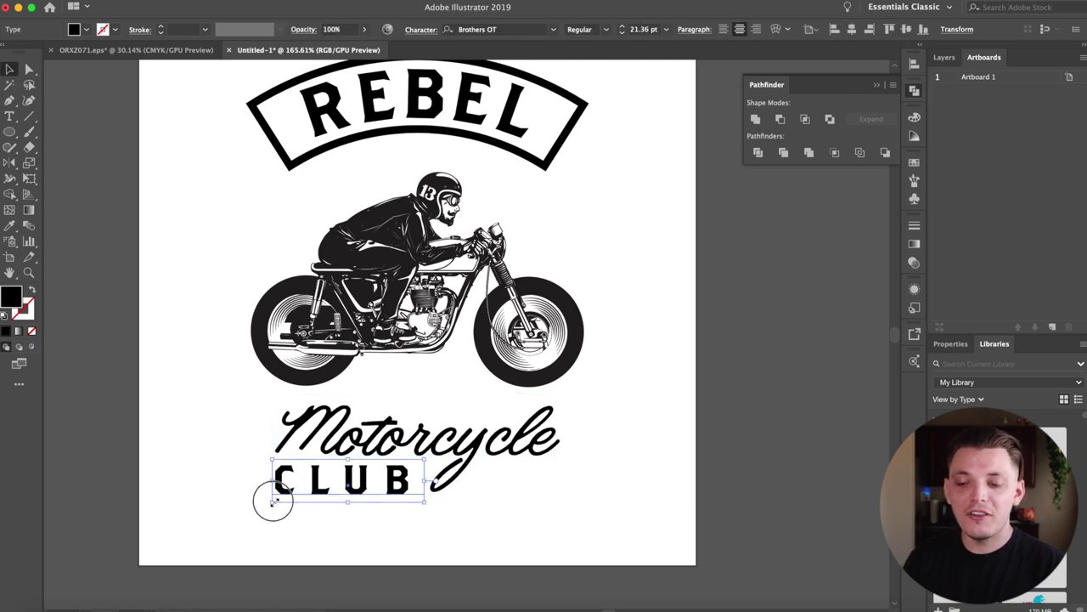
{"action": "left_click_drag", "start_coordinate": [270, 501], "coordinate": [273, 498]}
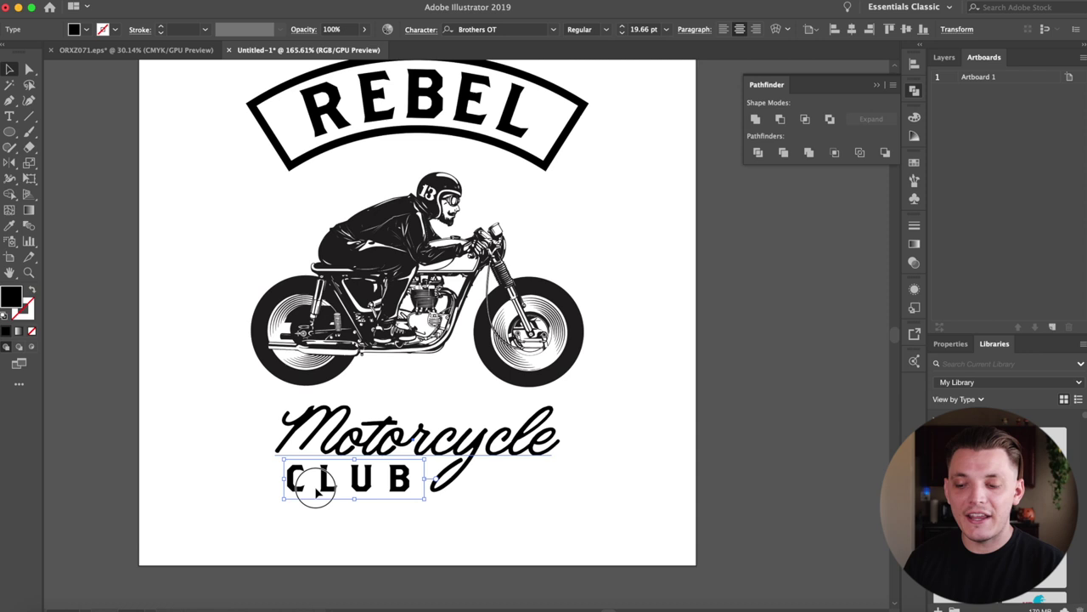
- Give Motorcycle and CLUB a 0.5 pt black stroke
{"action": "left_click", "coordinate": [311, 494]}
{"action": "left_click", "coordinate": [311, 495]}
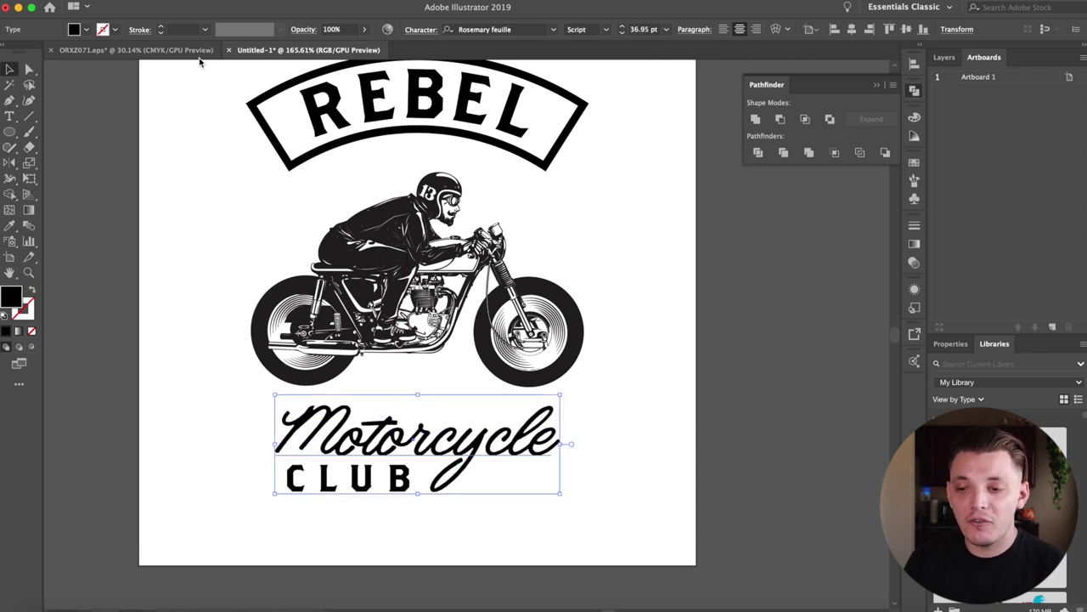
{"action": "left_click", "coordinate": [165, 28]}
{"action": "left_click", "coordinate": [164, 28]}
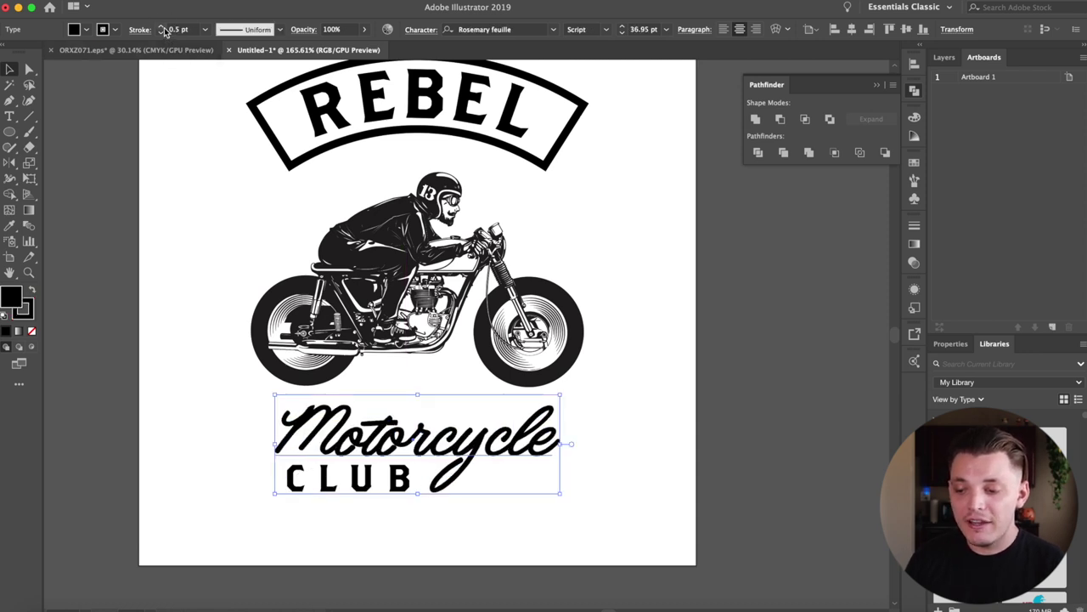
{"action": "left_click", "coordinate": [224, 465]}
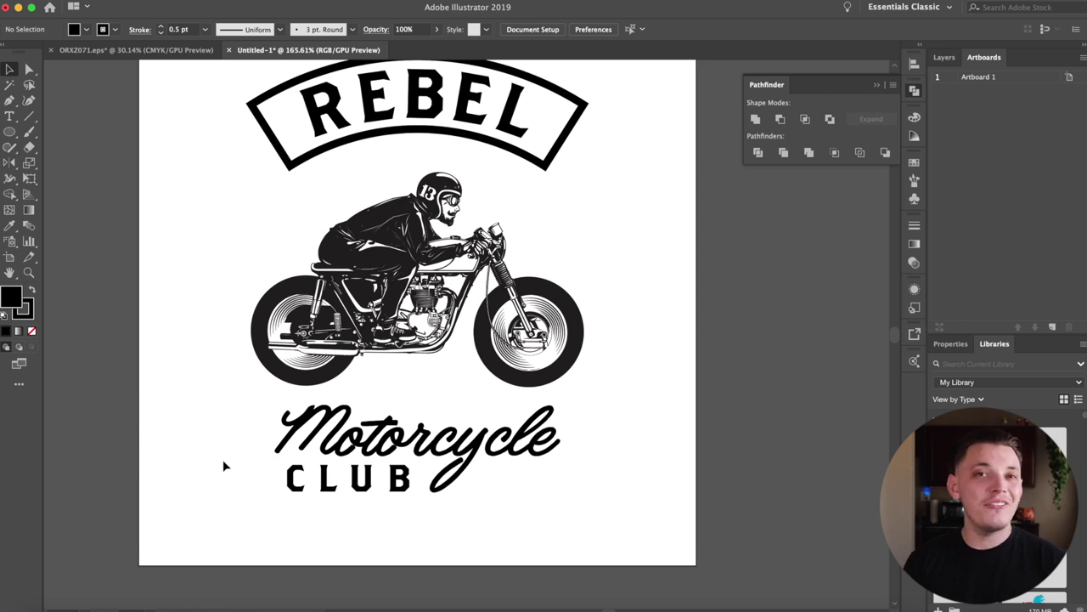
{"action": "left_click", "coordinate": [296, 487]}
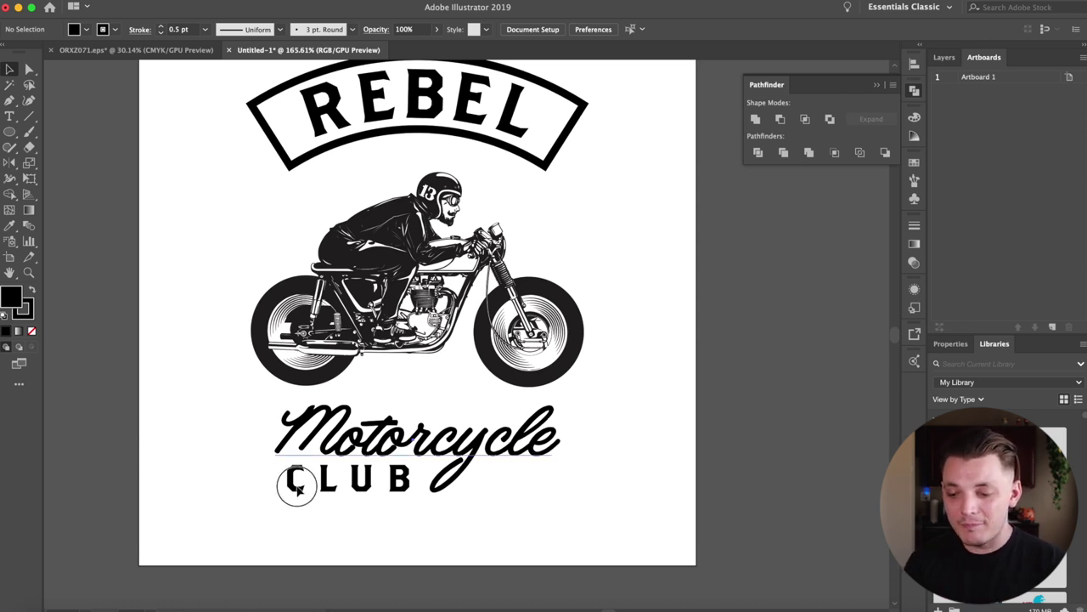
{"action": "left_click", "coordinate": [297, 511]}
{"action": "left_click", "coordinate": [298, 501]}
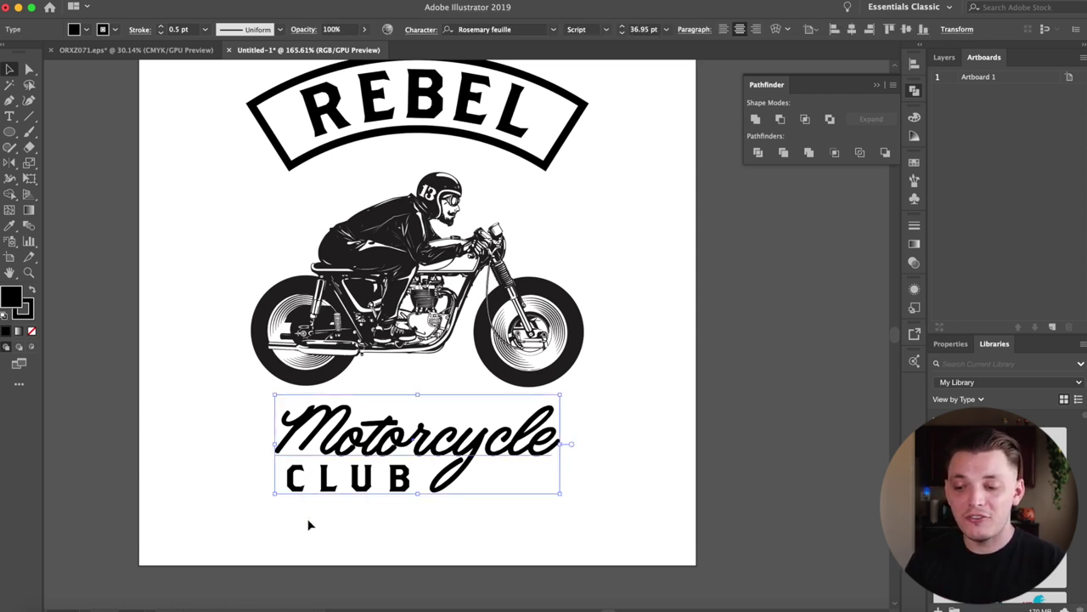
- Nudge CLUB under Motorcycle, then shrink RIDE and move it beside the rider's head
{"action": "left_click", "coordinate": [308, 525]}
{"action": "left_click_drag", "start_coordinate": [332, 503], "coordinate": [332, 570]}
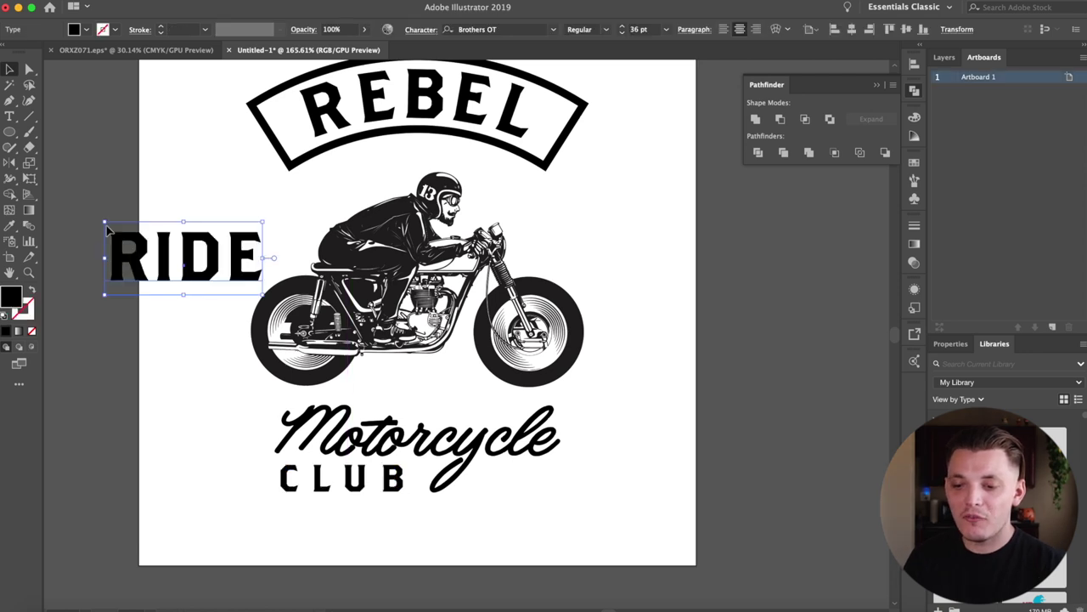
{"action": "left_click_drag", "start_coordinate": [106, 226], "coordinate": [165, 249]}
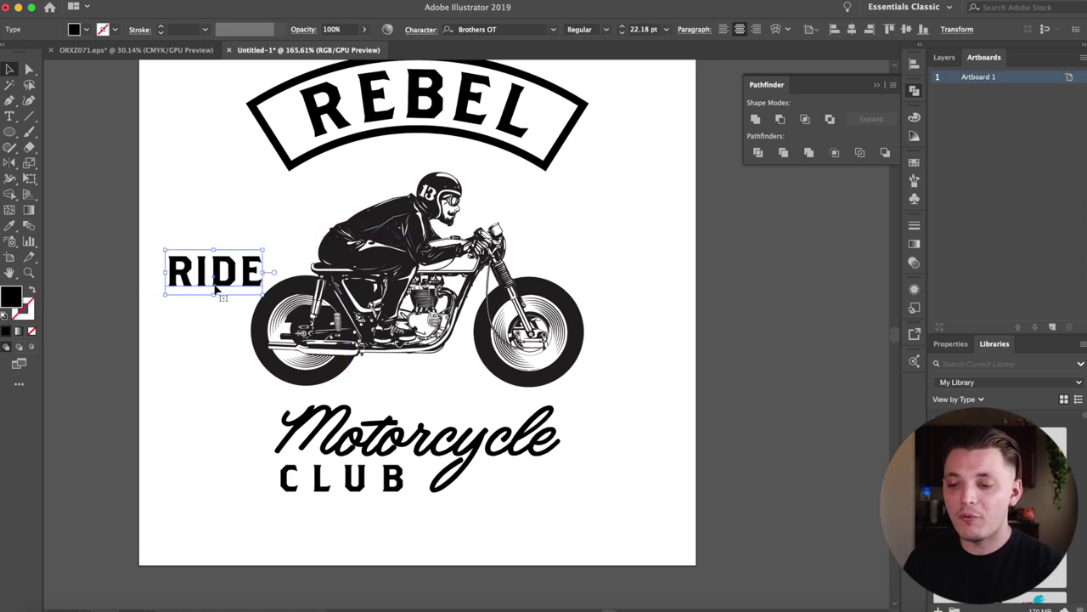
{"action": "left_click_drag", "start_coordinate": [216, 291], "coordinate": [250, 247]}
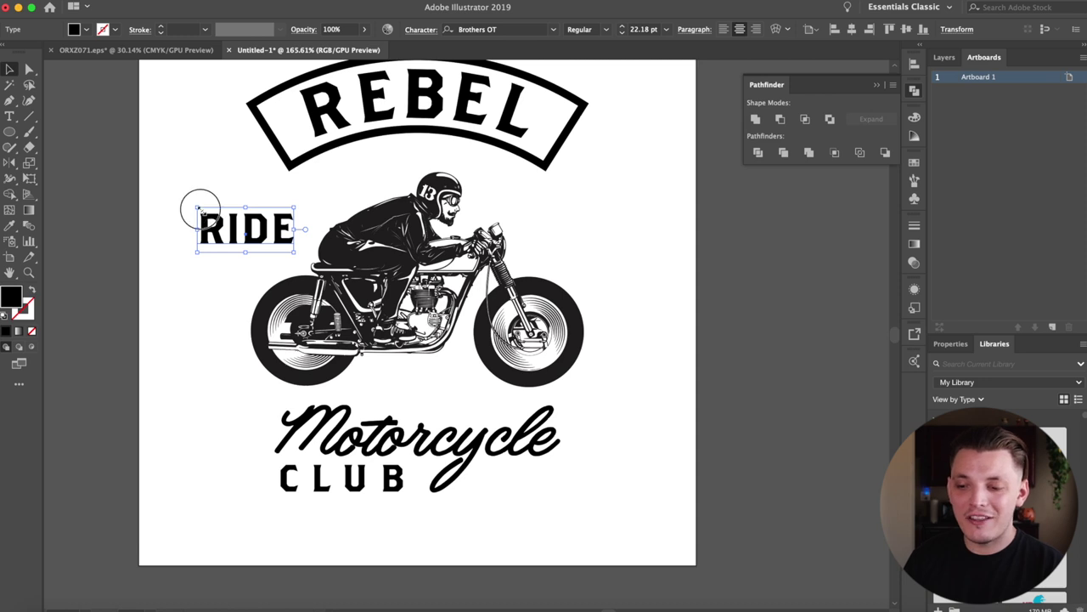
- Retype the right-hand copy as HARD and horizontally centre the RIDE/HARD group
{"action": "double_click", "coordinate": [548, 213]}
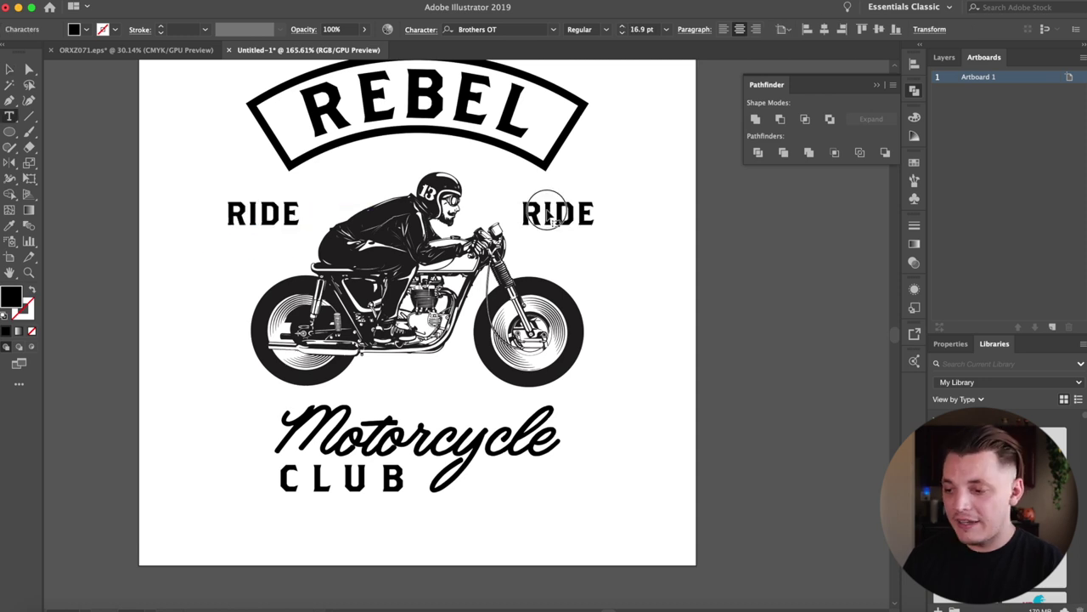
{"action": "type", "text": "HARD"}
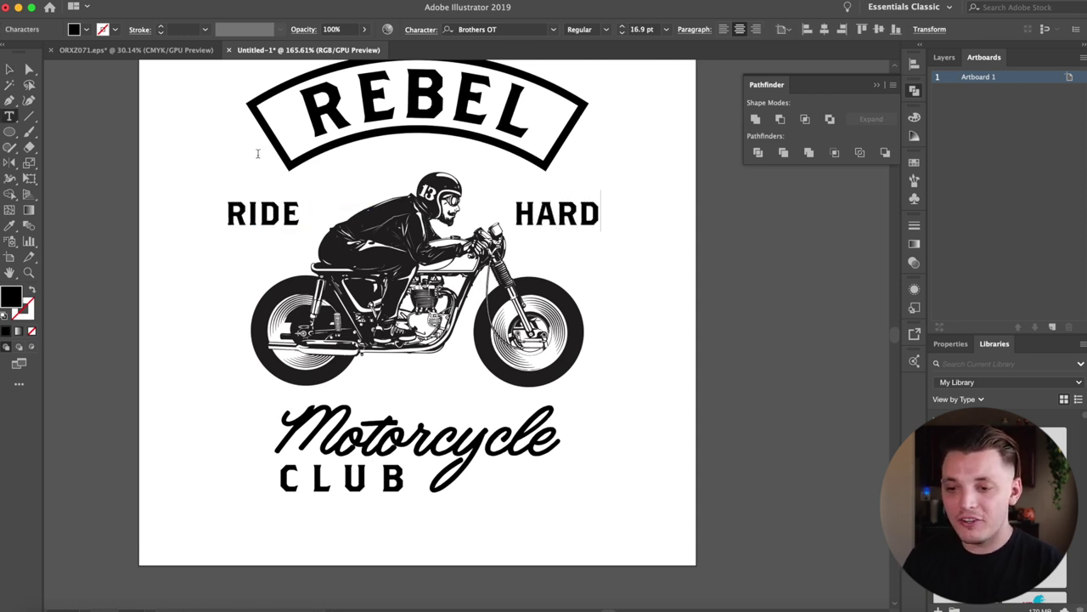
{"action": "key", "text": "Escape"}
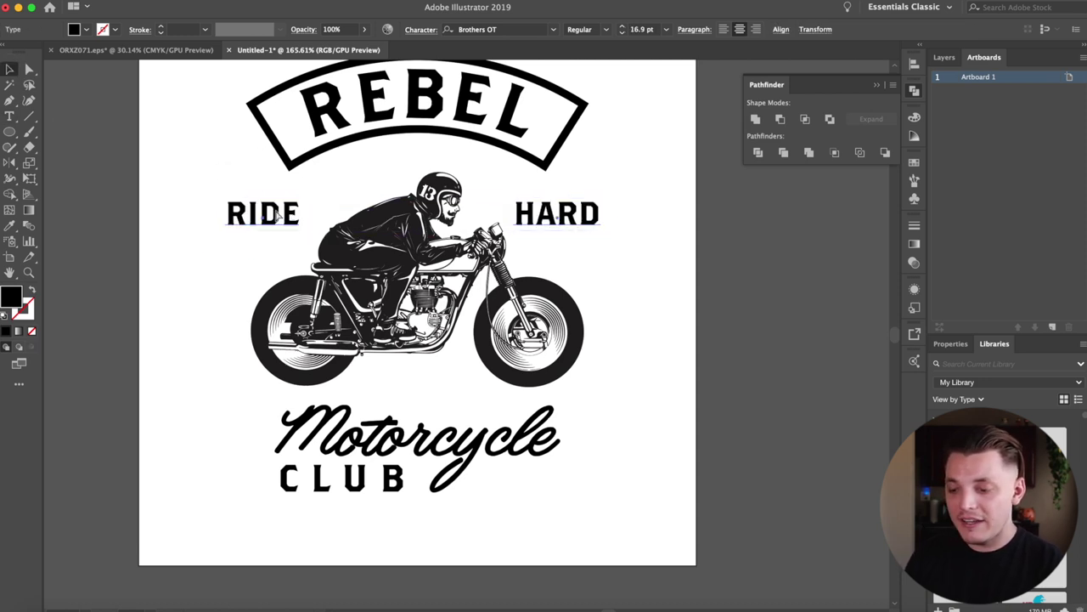
{"action": "left_click", "coordinate": [279, 216]}
{"action": "left_click", "coordinate": [851, 29]}
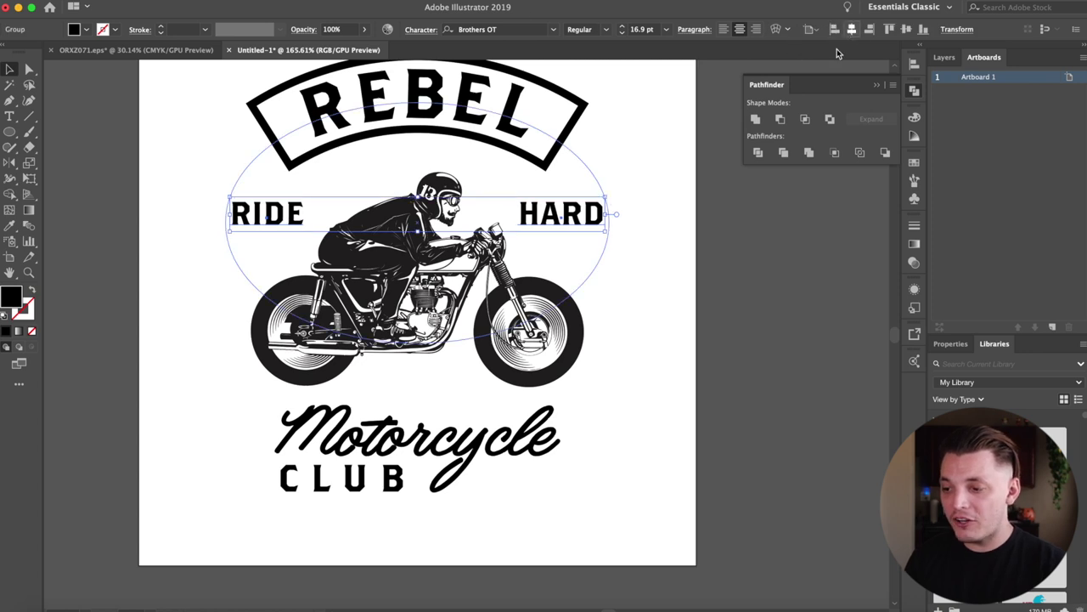
{"action": "left_click", "coordinate": [787, 285]}
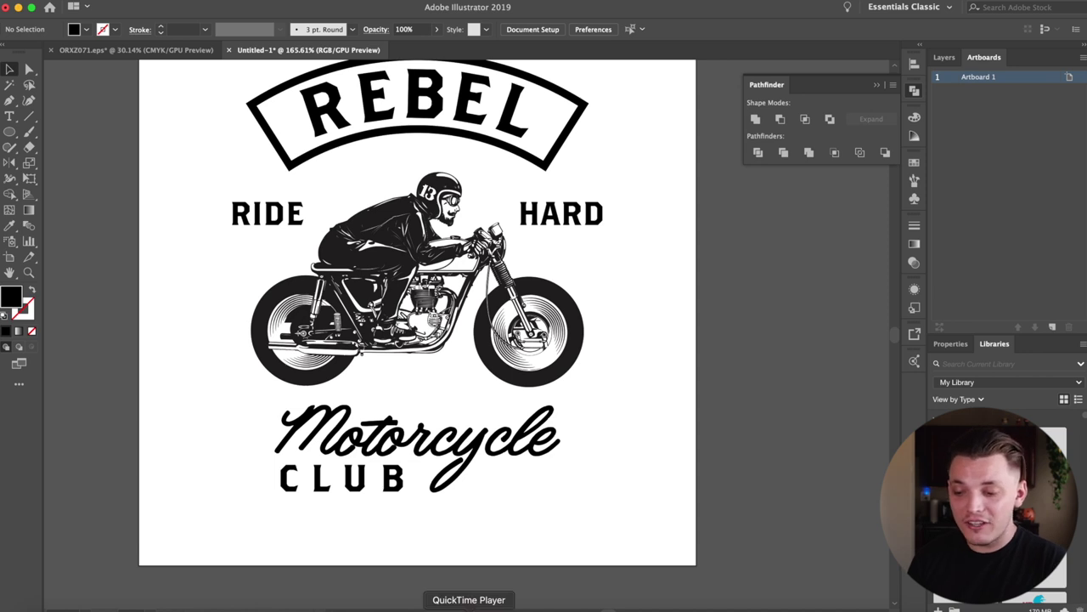
- Change the year text from 1991 to 91
{"action": "left_click", "coordinate": [286, 483]}
{"action": "left_click", "coordinate": [293, 499]}
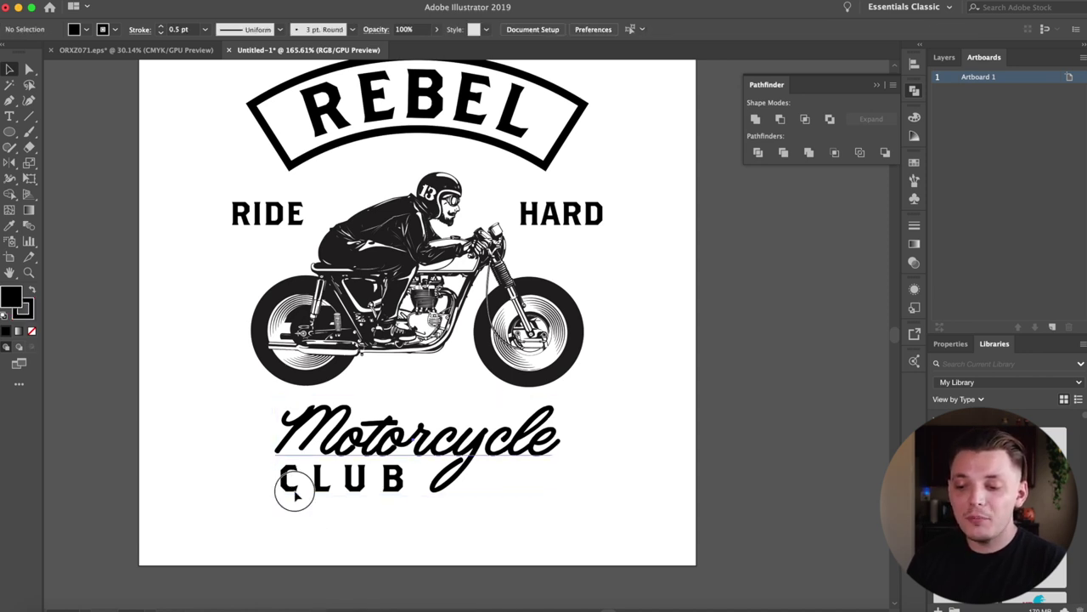
{"action": "left_click", "coordinate": [293, 478]}
{"action": "left_click", "coordinate": [296, 499]}
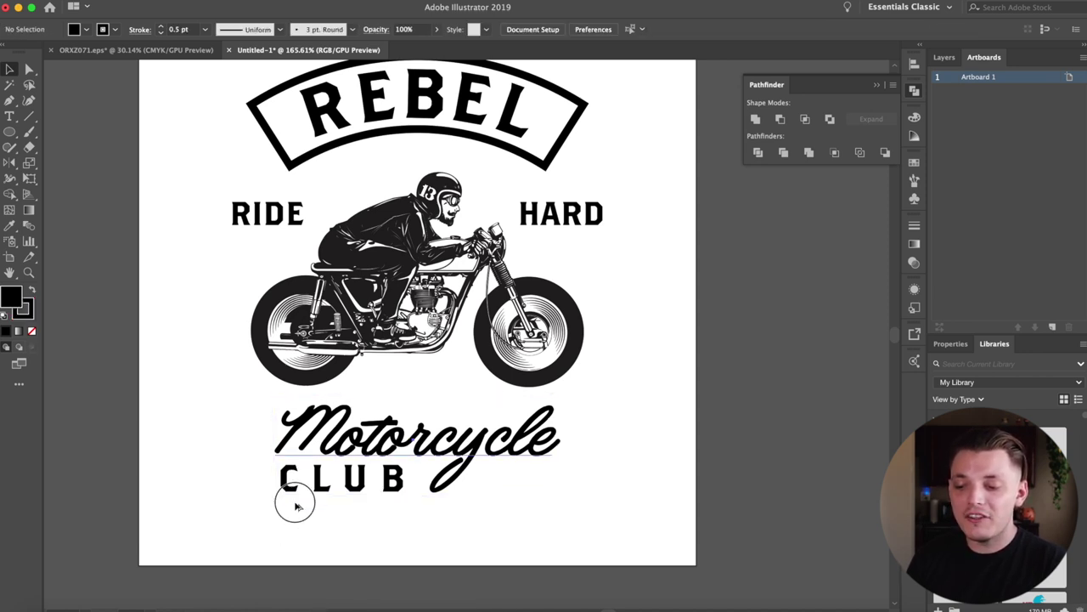
{"action": "mouse_move", "coordinate": [297, 480]}
{"action": "left_mouse_down"}
{"action": "mouse_move", "coordinate": [357, 519]}
{"action": "mouse_move", "coordinate": [298, 481]}
{"action": "left_mouse_up"}
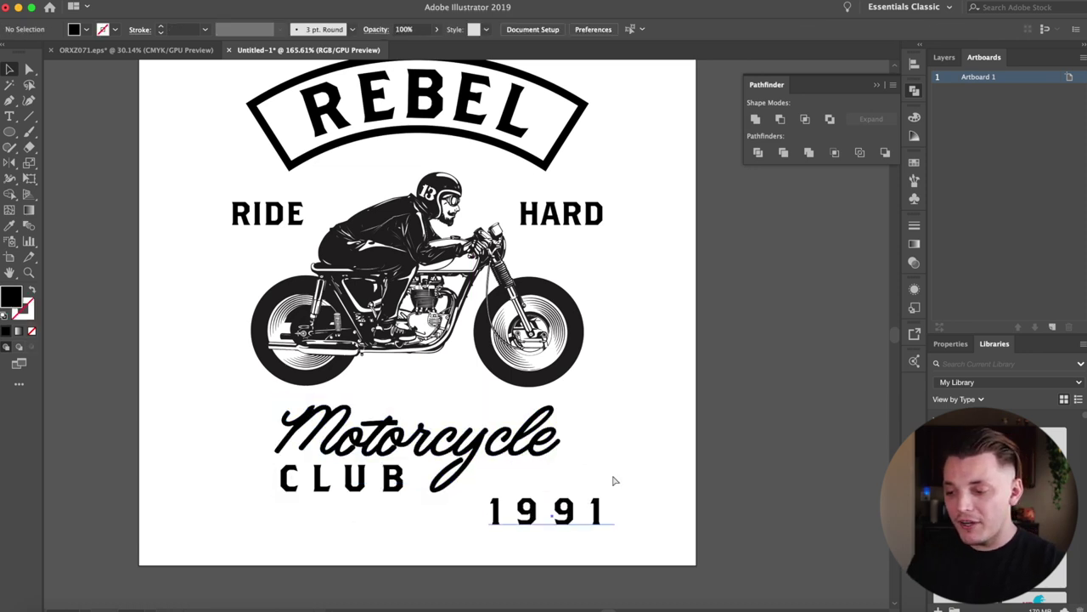
{"action": "double_click", "coordinate": [615, 481]}
{"action": "key", "text": "super+a"}
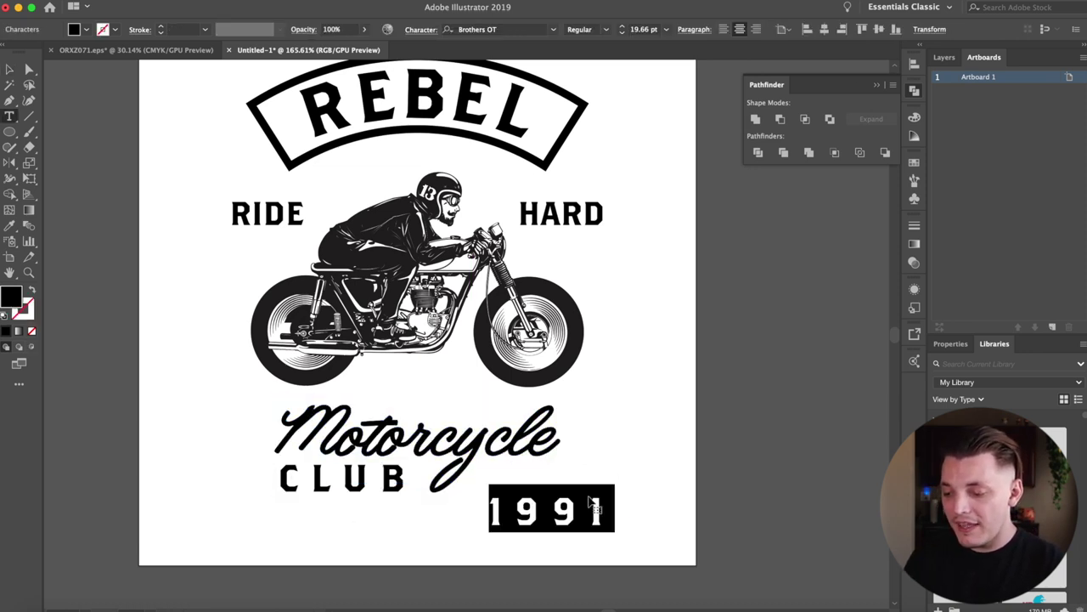
{"action": "type", "text": "91"}
{"action": "key", "text": "Escape"}
- Move 91 beside CLUB, group them, and centre CLUB 91 horizontally on the artboard
{"action": "left_click_drag", "start_coordinate": [548, 510], "coordinate": [512, 478]}
{"action": "left_click", "coordinate": [395, 486], "text": "shift"}
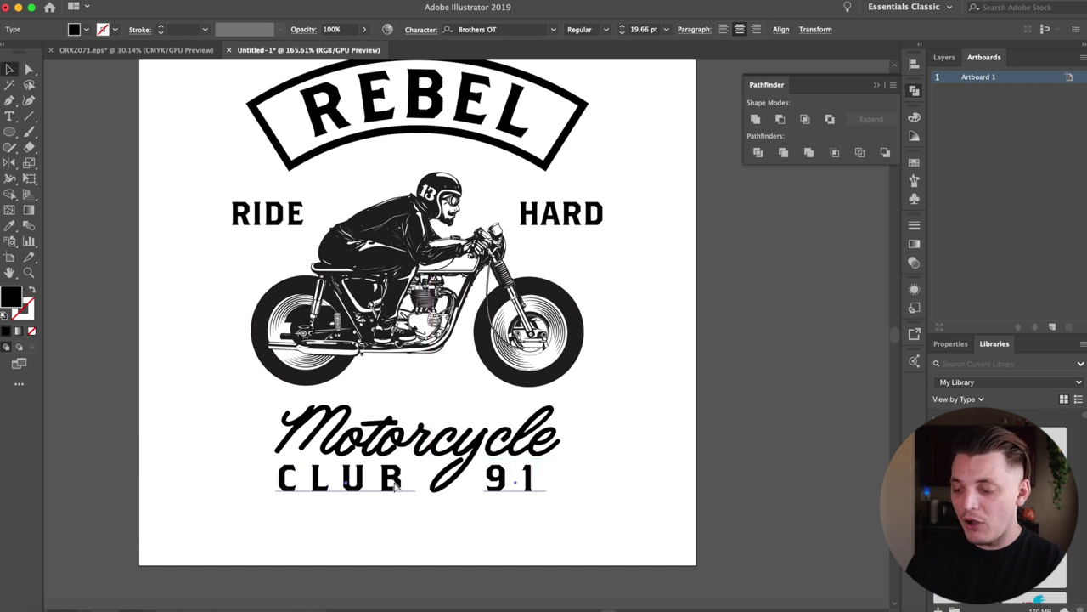
{"action": "key", "text": "super+g"}
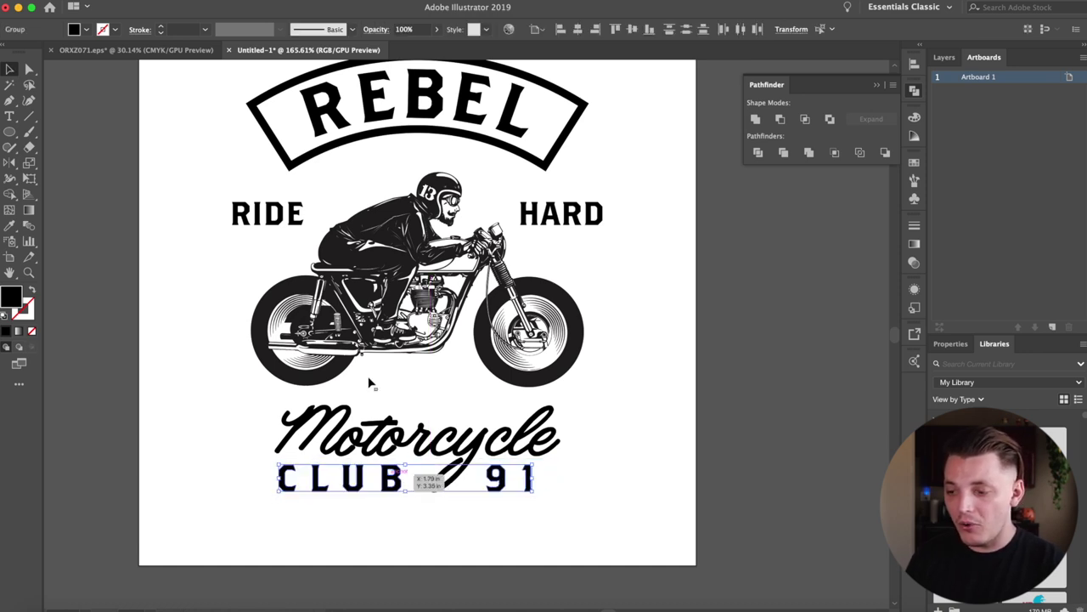
{"action": "left_click", "coordinate": [535, 29]}
{"action": "left_click", "coordinate": [561, 40]}
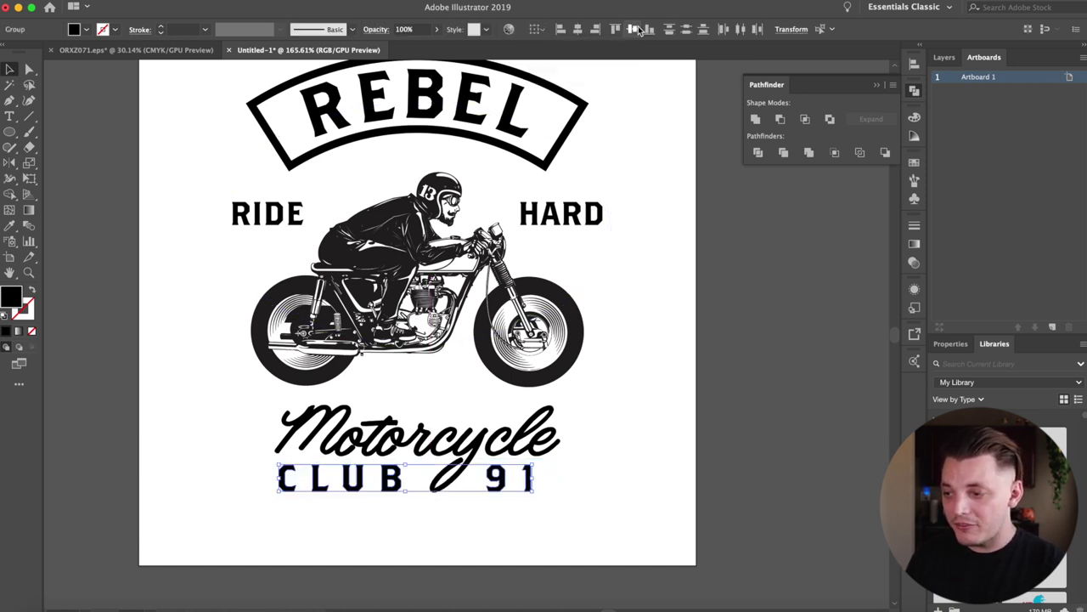
{"action": "left_click", "coordinate": [633, 29]}
- Scale Motorcycle and CLUB 91 up together to match the bike's width
{"action": "left_click", "coordinate": [550, 410], "text": "shift"}
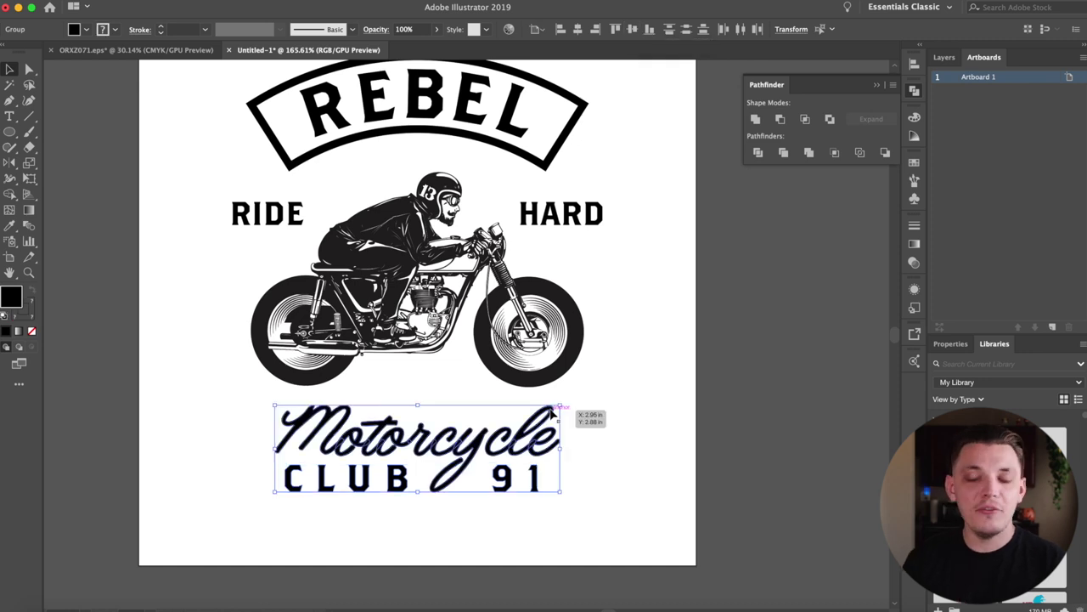
{"action": "left_click_drag", "start_coordinate": [559, 406], "coordinate": [569, 398]}
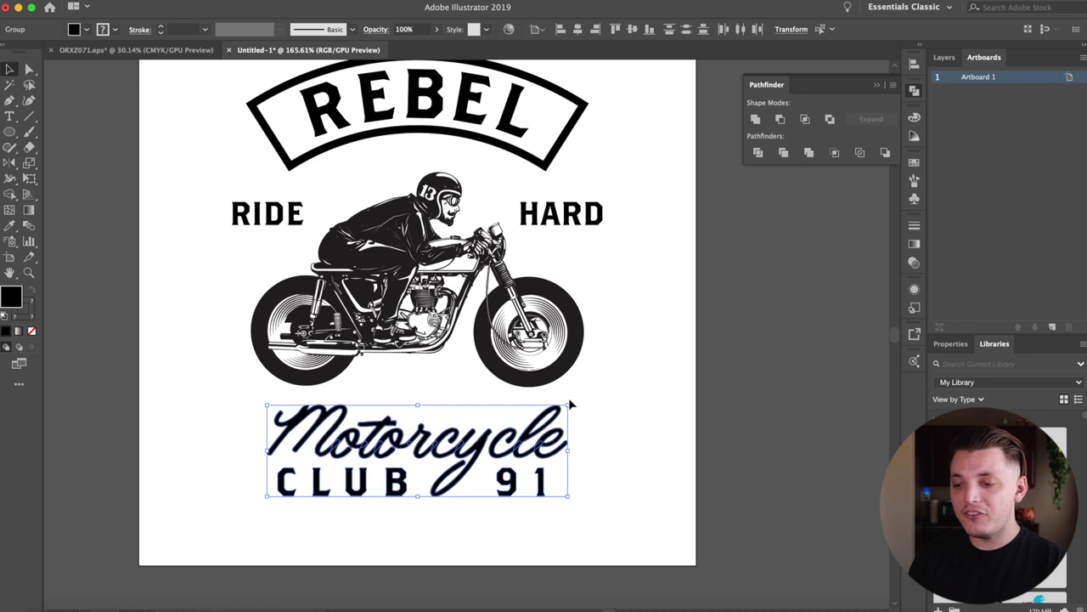
{"action": "left_click", "coordinate": [784, 396]}
{"action": "scroll", "coordinate": [366, 235], "scroll_direction": "up", "scroll_amount": 2}
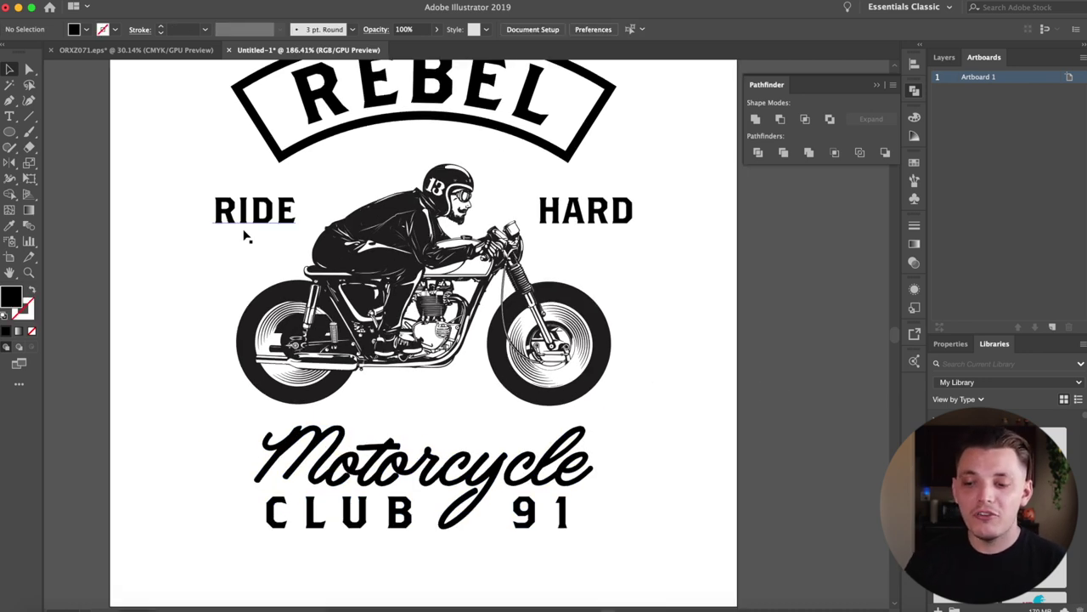
- Apply a Rise warp with 36% bend to RIDE
{"action": "left_click", "coordinate": [270, 215]}
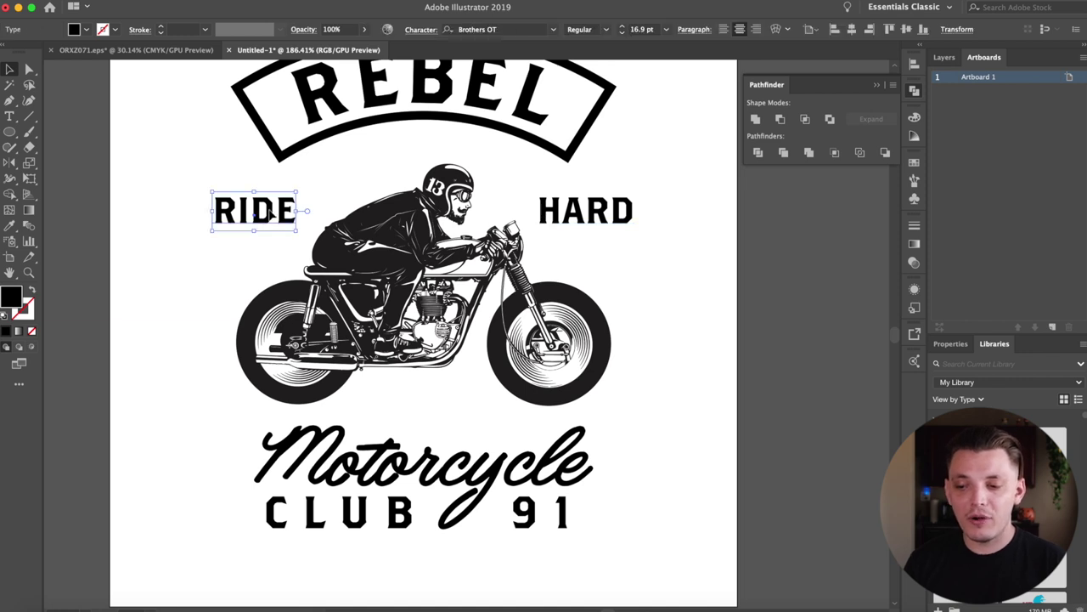
{"action": "left_click", "coordinate": [264, 0]}
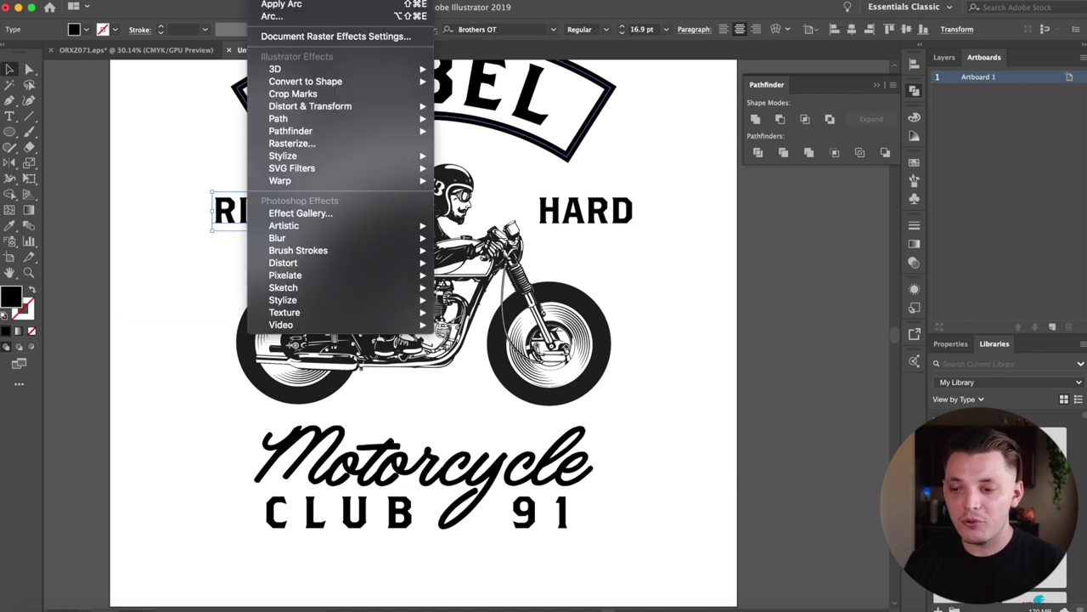
{"action": "mouse_move", "coordinate": [299, 181]}
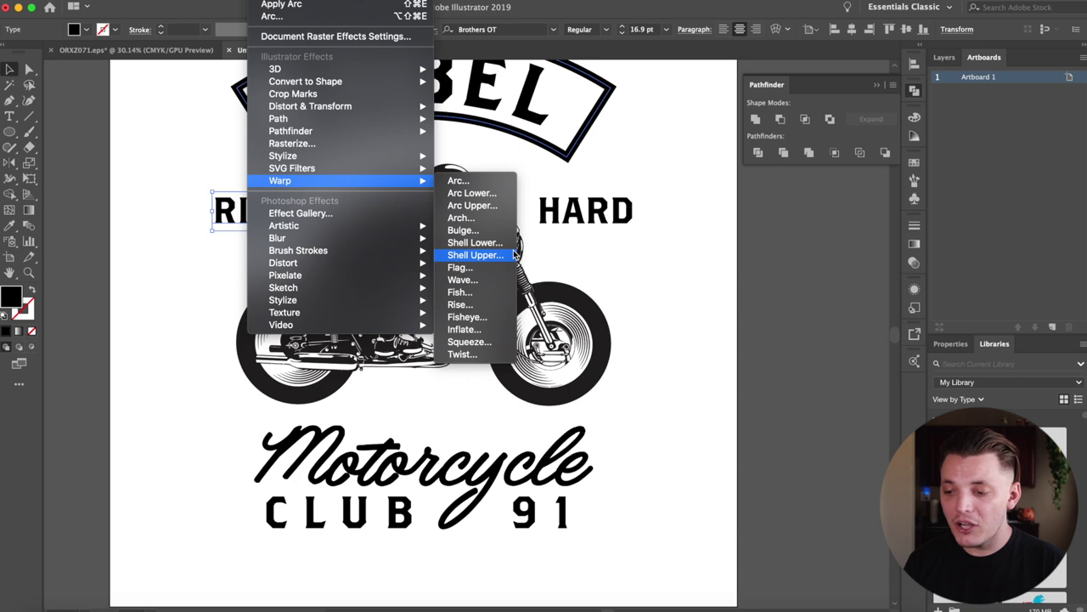
{"action": "left_click", "coordinate": [474, 306]}
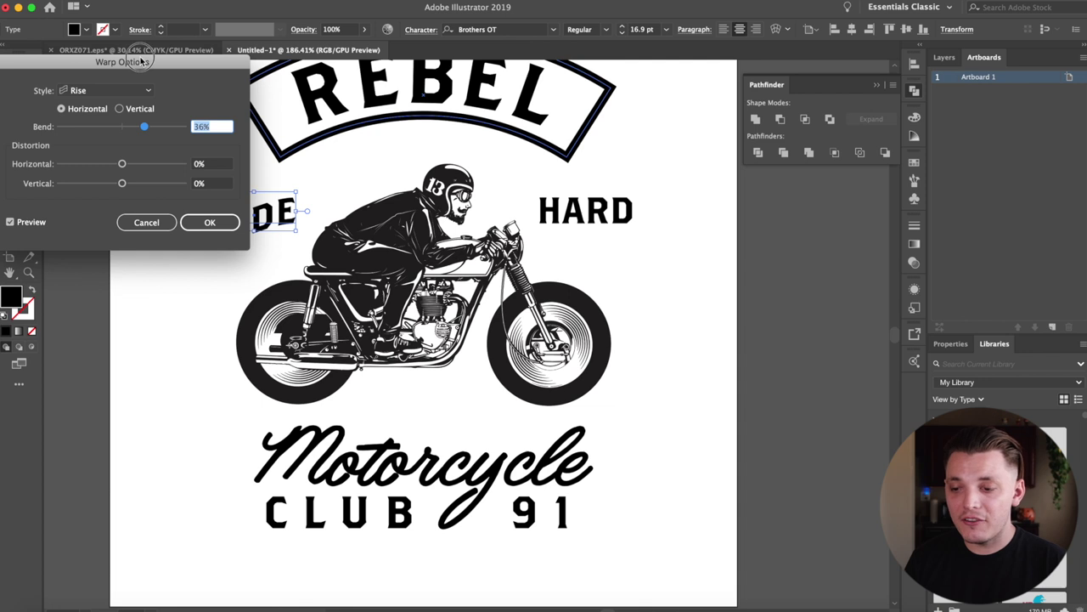
{"action": "left_click_drag", "start_coordinate": [147, 62], "coordinate": [410, 353]}
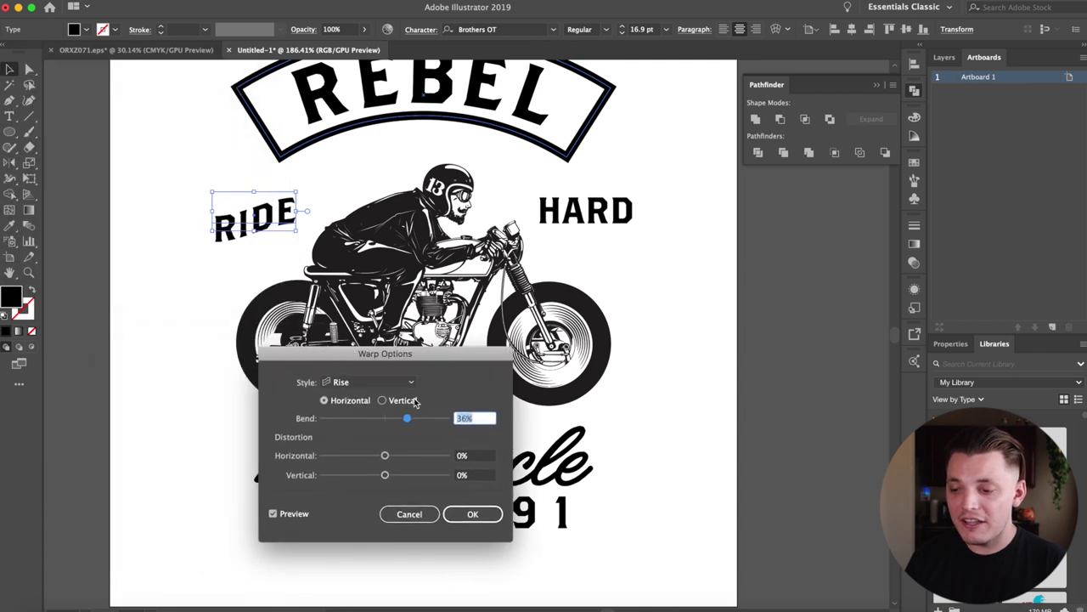
{"action": "left_click", "coordinate": [485, 512]}
{"action": "left_click", "coordinate": [623, 313]}
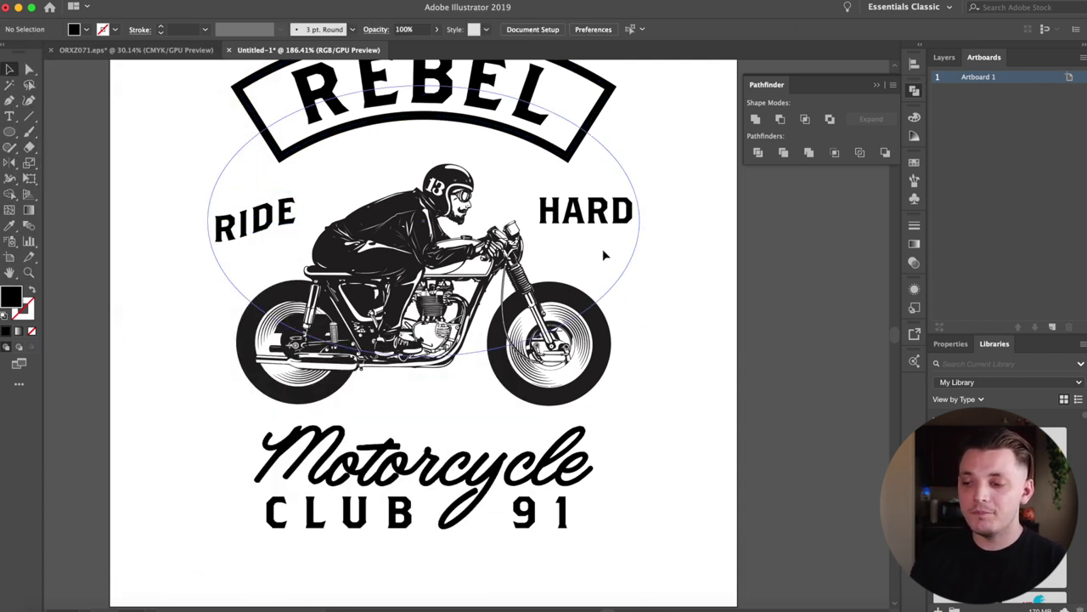
- Give HARD a Rise warp with -36% bend, then group RIDE and HARD
{"action": "left_click", "coordinate": [595, 210]}
{"action": "left_click", "coordinate": [306, 0]}
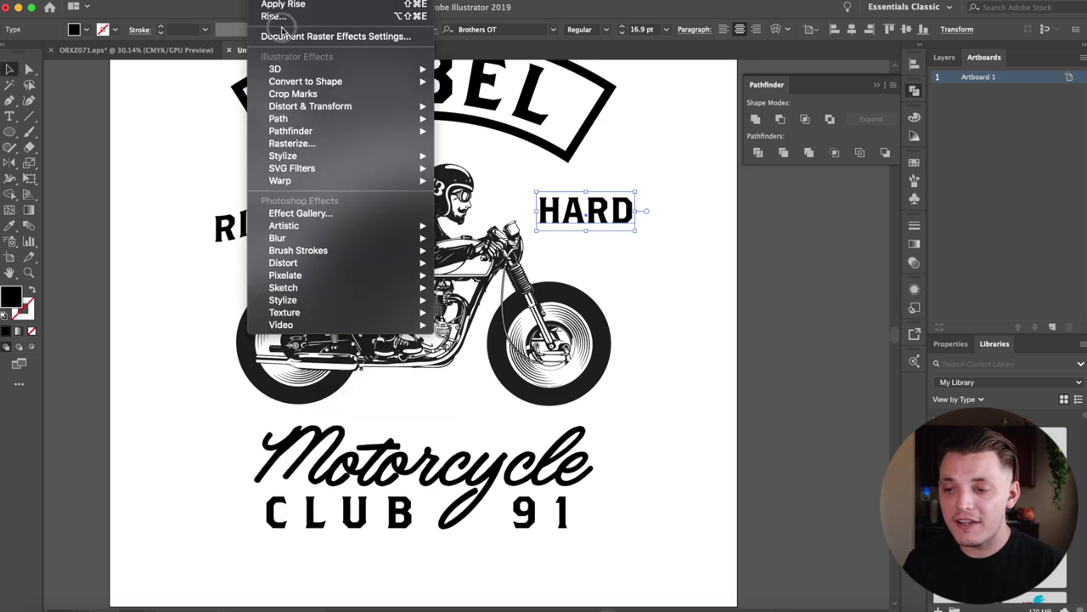
{"action": "left_click", "coordinate": [285, 12]}
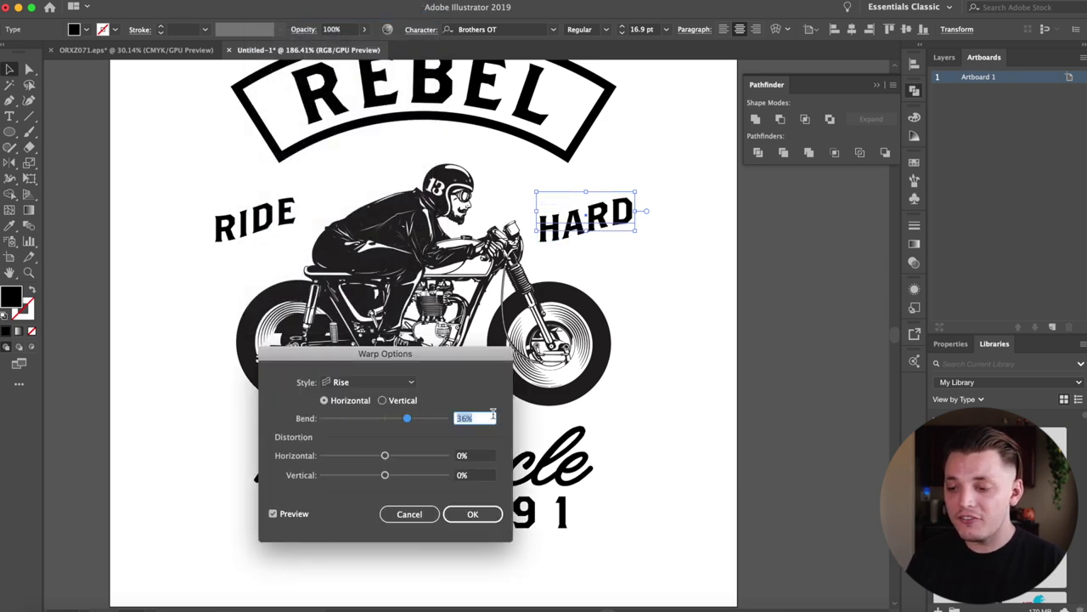
{"action": "left_click", "coordinate": [459, 418]}
{"action": "type", "text": "-"}
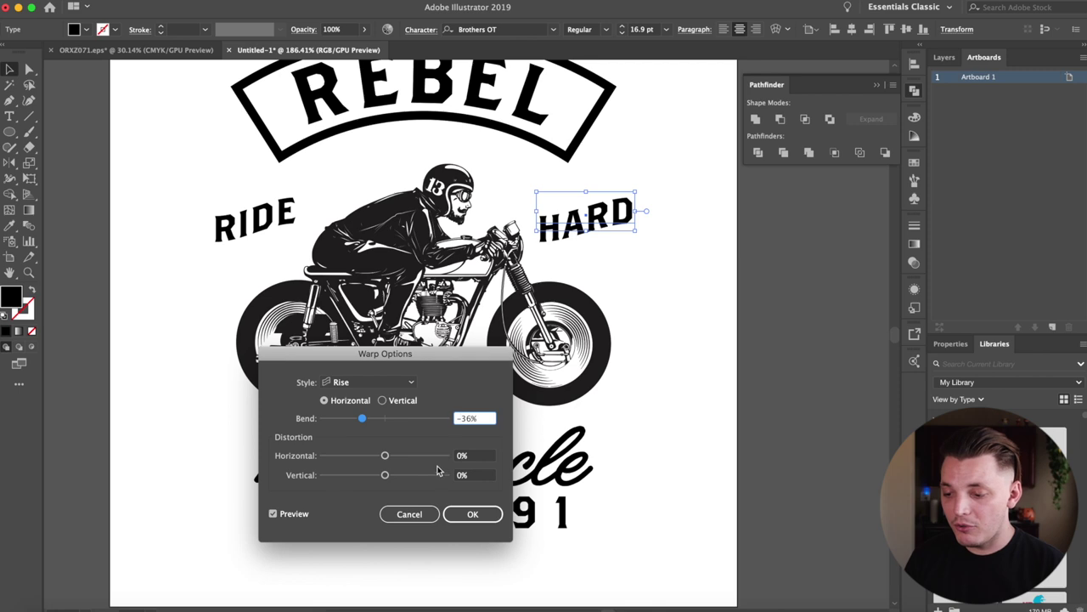
{"action": "key", "text": "Return"}
{"action": "left_click", "coordinate": [254, 216], "text": "shift"}
{"action": "key", "text": "super+g"}
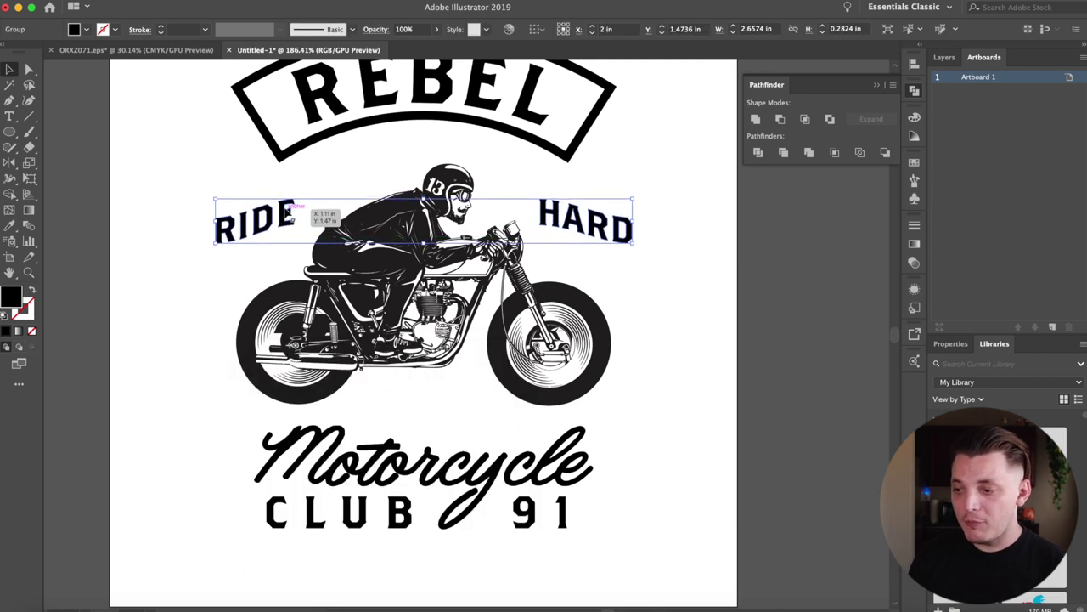
{"action": "left_click", "coordinate": [614, 297]}
- Fit the artboard with Cmd+0, zoom around, and select the Motorcycle and CLUB 91 group
{"action": "key", "text": "super+0"}
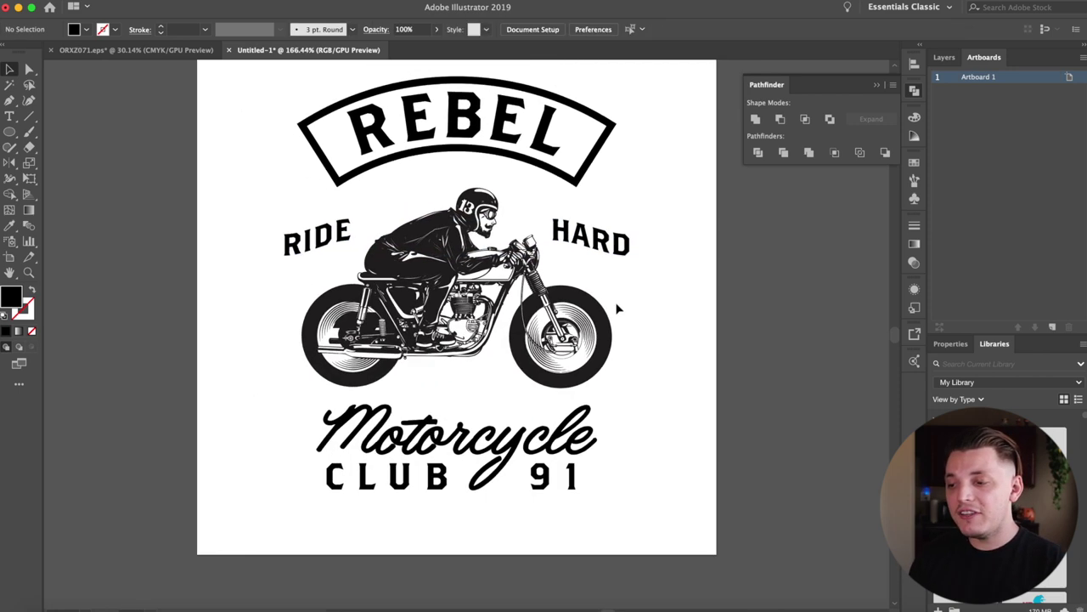
{"action": "scroll", "coordinate": [617, 308], "scroll_direction": "down", "scroll_amount": 2}
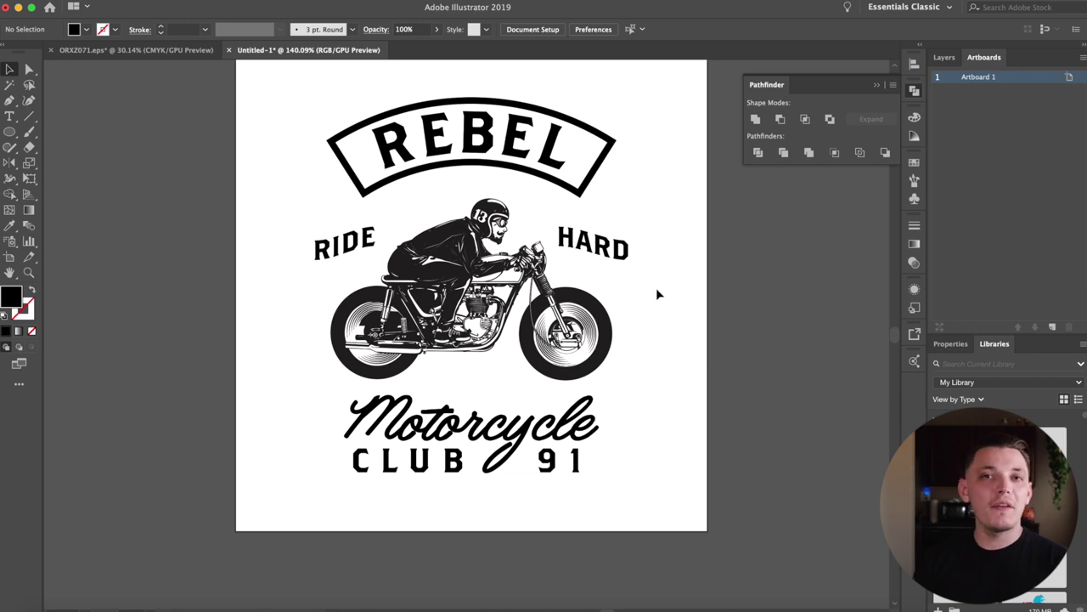
{"action": "scroll", "coordinate": [656, 287], "scroll_direction": "up", "scroll_amount": 2}
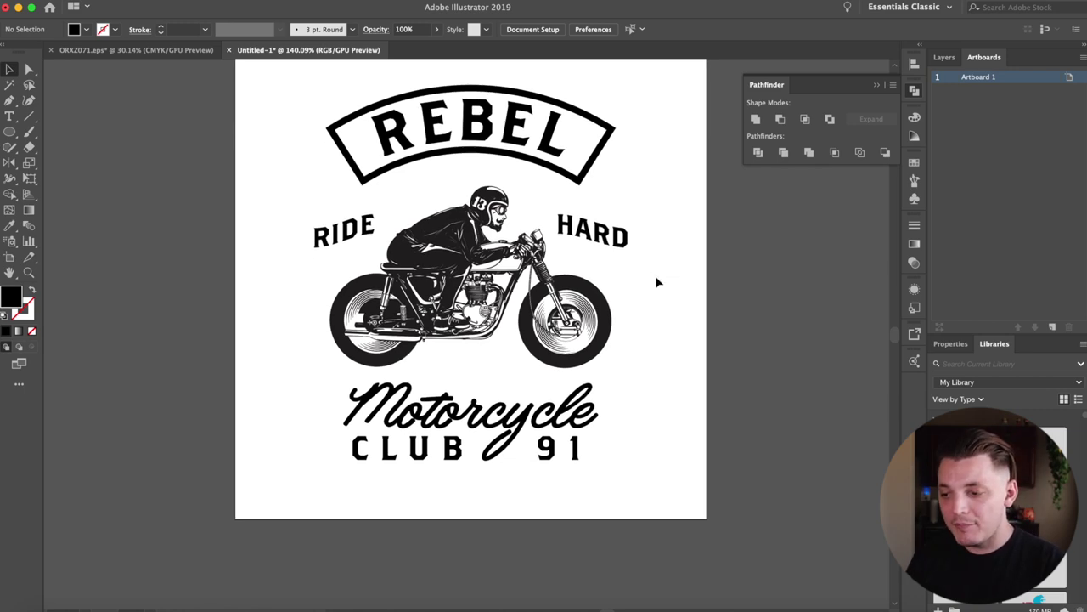
{"action": "left_click", "coordinate": [444, 480]}
{"action": "scroll", "coordinate": [443, 480], "scroll_direction": "down", "scroll_amount": 1}
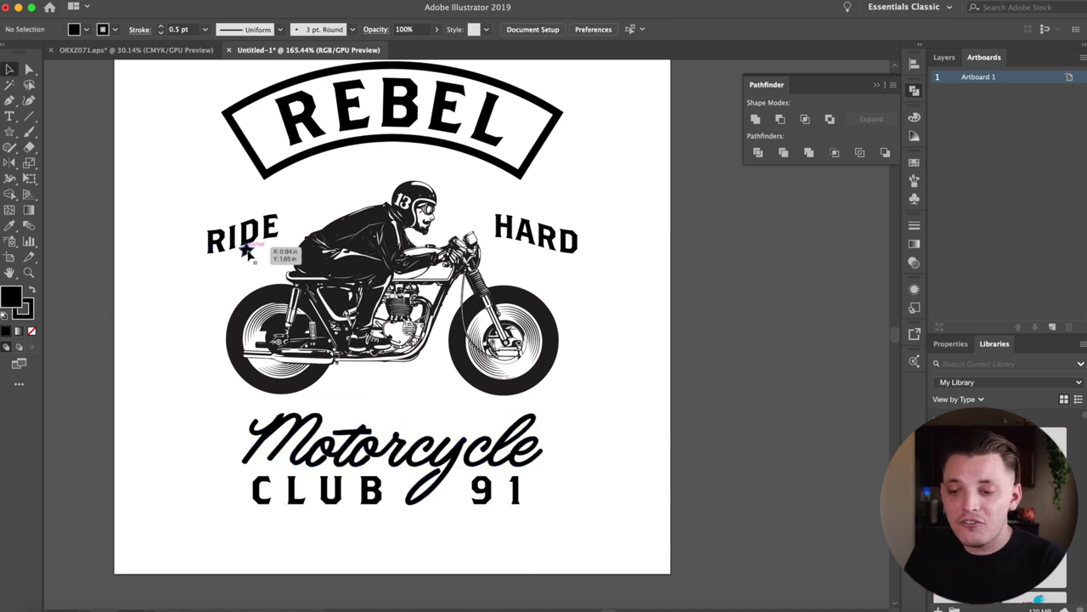
- Place two small black stars side by side beneath RIDE
{"action": "left_click_drag", "start_coordinate": [246, 249], "coordinate": [504, 261]}
{"action": "left_click", "coordinate": [226, 291]}
{"action": "left_click", "coordinate": [636, 274]}
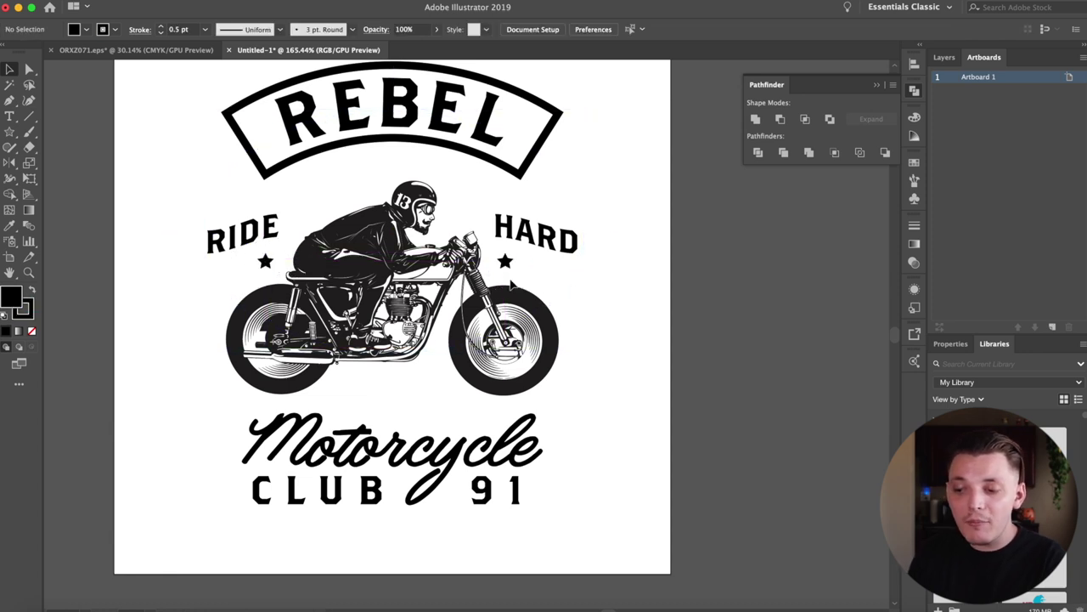
{"action": "left_click", "coordinate": [505, 261]}
{"action": "left_click", "coordinate": [610, 281]}
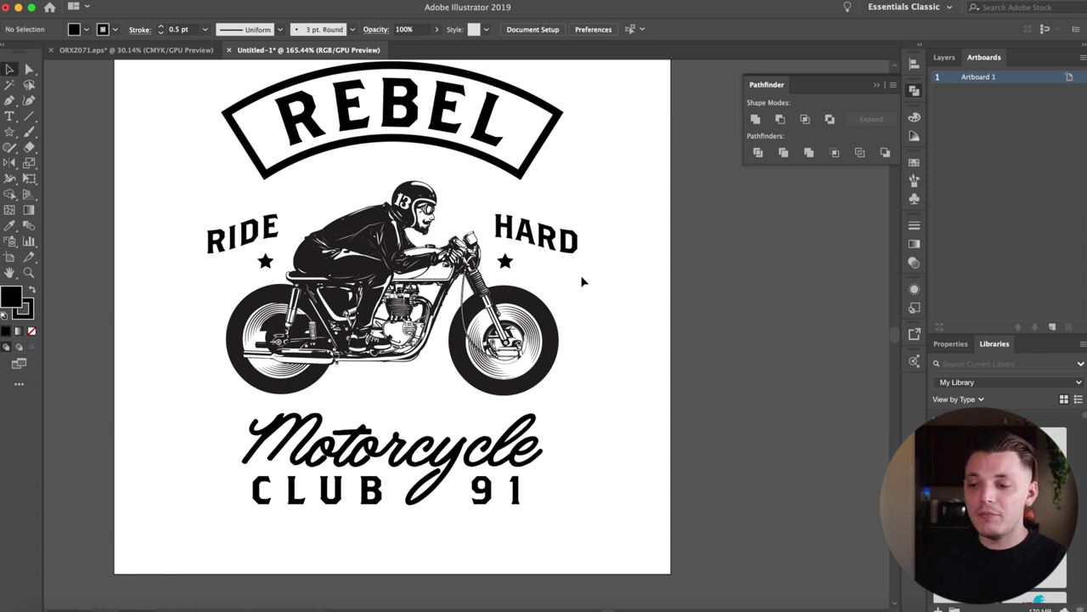
{"action": "left_click_drag", "start_coordinate": [504, 261], "coordinate": [230, 274]}
{"action": "double_click", "coordinate": [229, 276]}
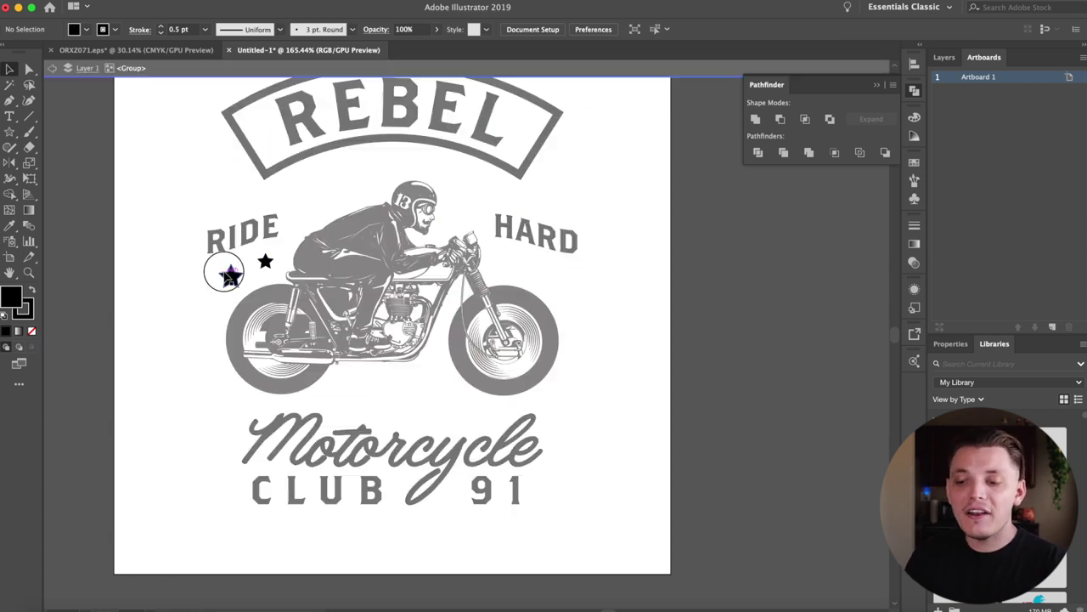
{"action": "double_click", "coordinate": [181, 294]}
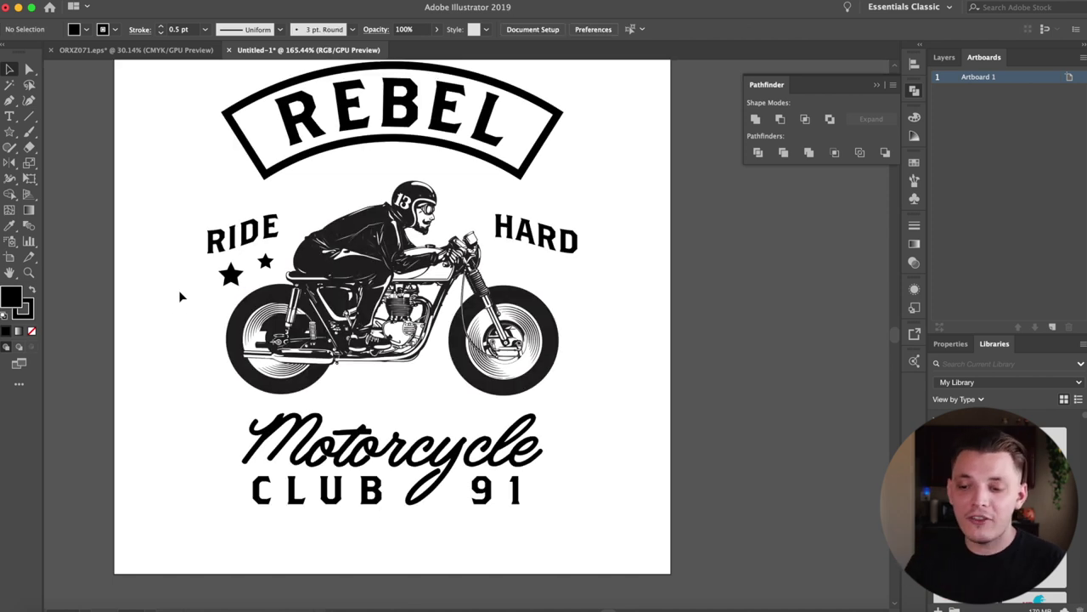
- Reflect a copy of the star pair vertically and move it beneath HARD
{"action": "left_click", "coordinate": [244, 276]}
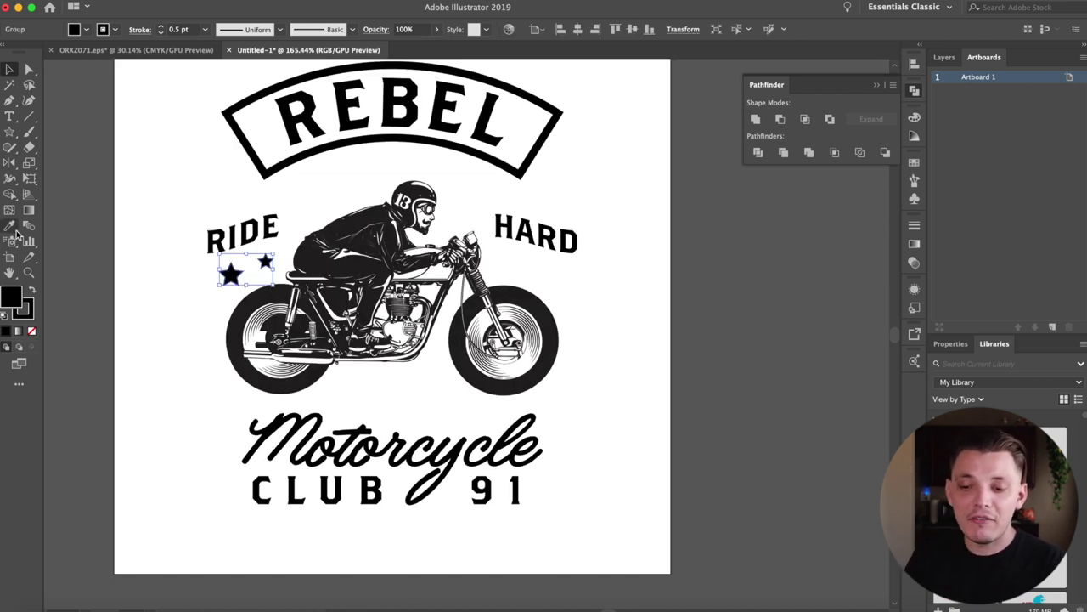
{"action": "left_click", "coordinate": [10, 163]}
{"action": "left_click", "coordinate": [183, 321], "text": "alt"}
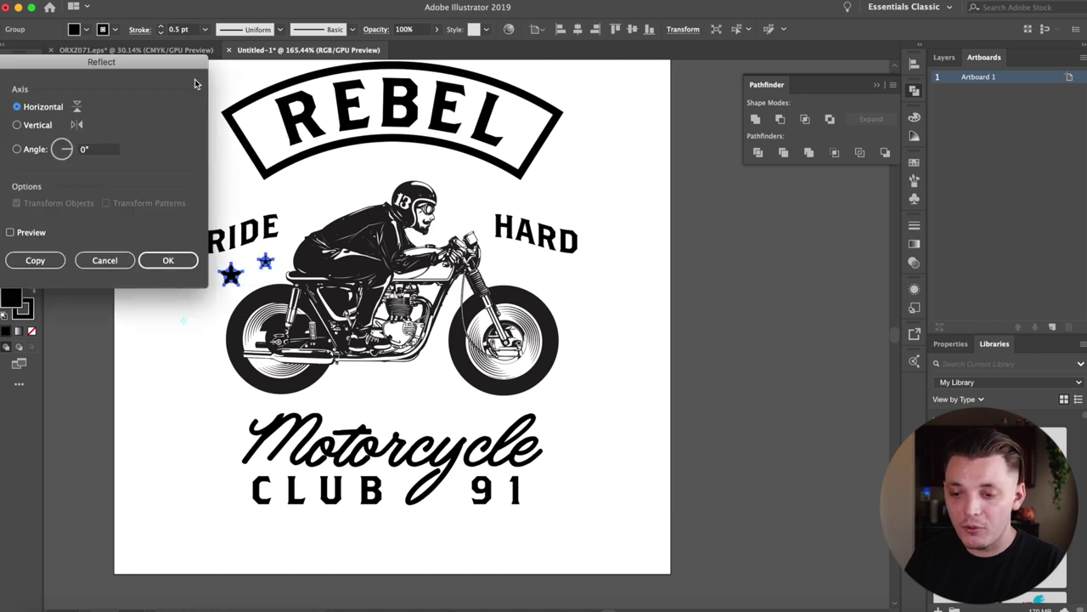
{"action": "left_click", "coordinate": [18, 124]}
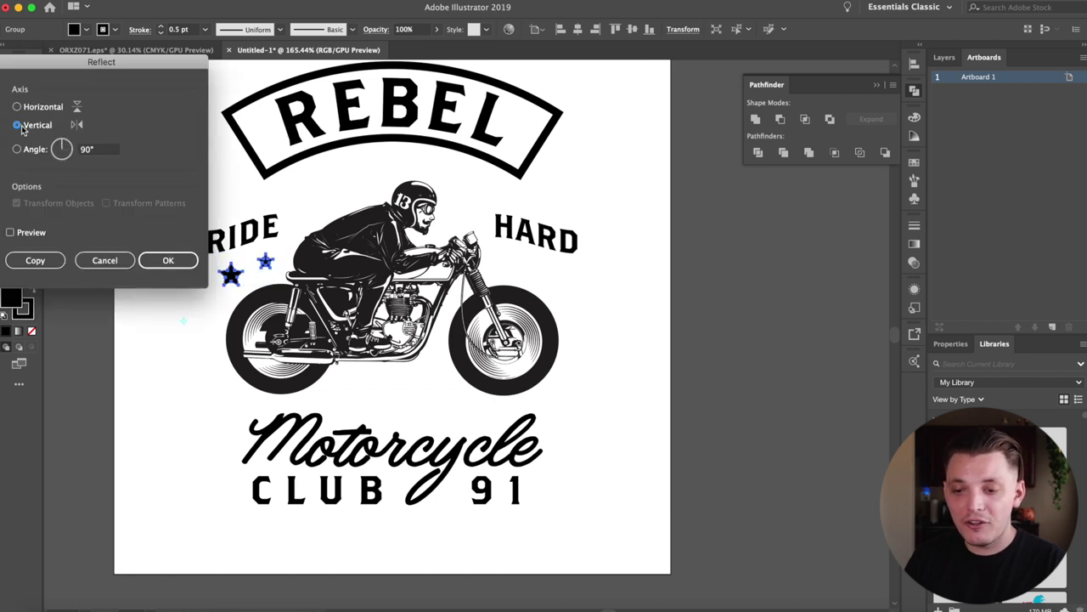
{"action": "left_click", "coordinate": [46, 261]}
{"action": "left_click", "coordinate": [6, 69]}
{"action": "left_click", "coordinate": [144, 169]}
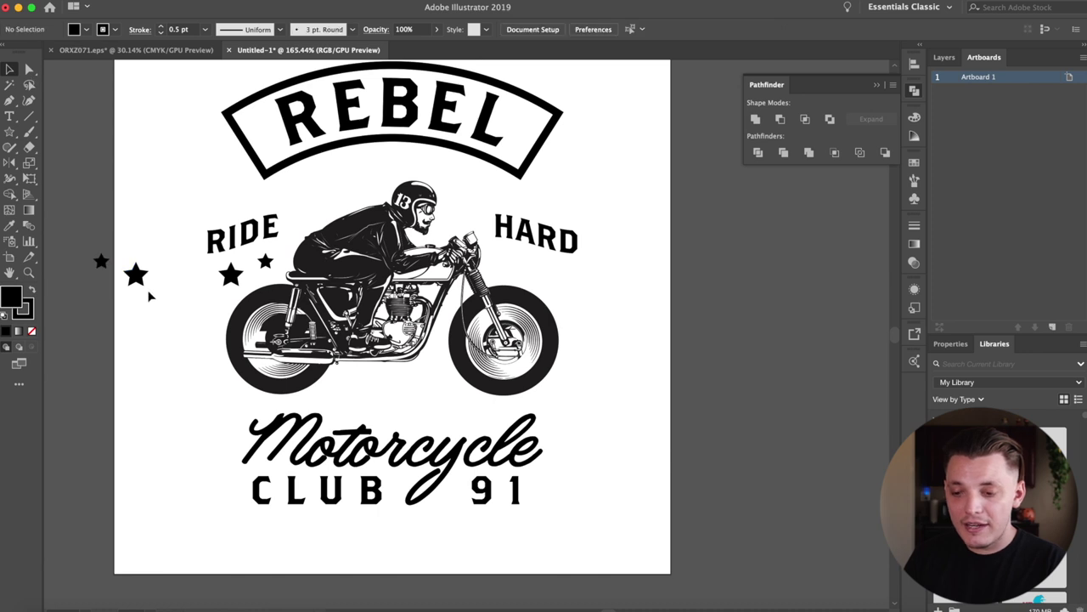
{"action": "left_click_drag", "start_coordinate": [146, 288], "coordinate": [552, 289]}
{"action": "left_click", "coordinate": [641, 227]}
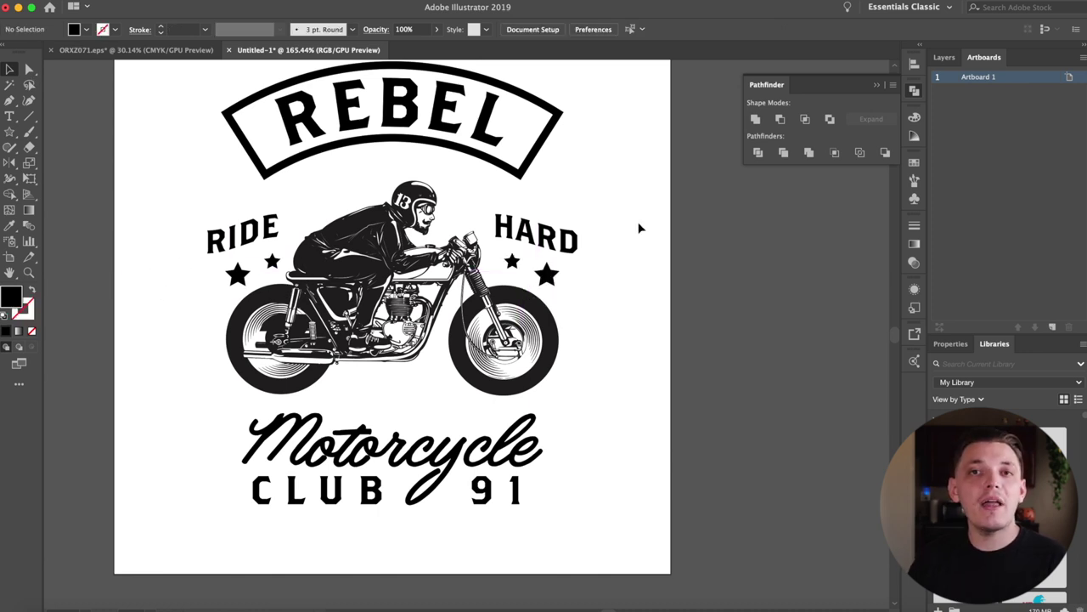